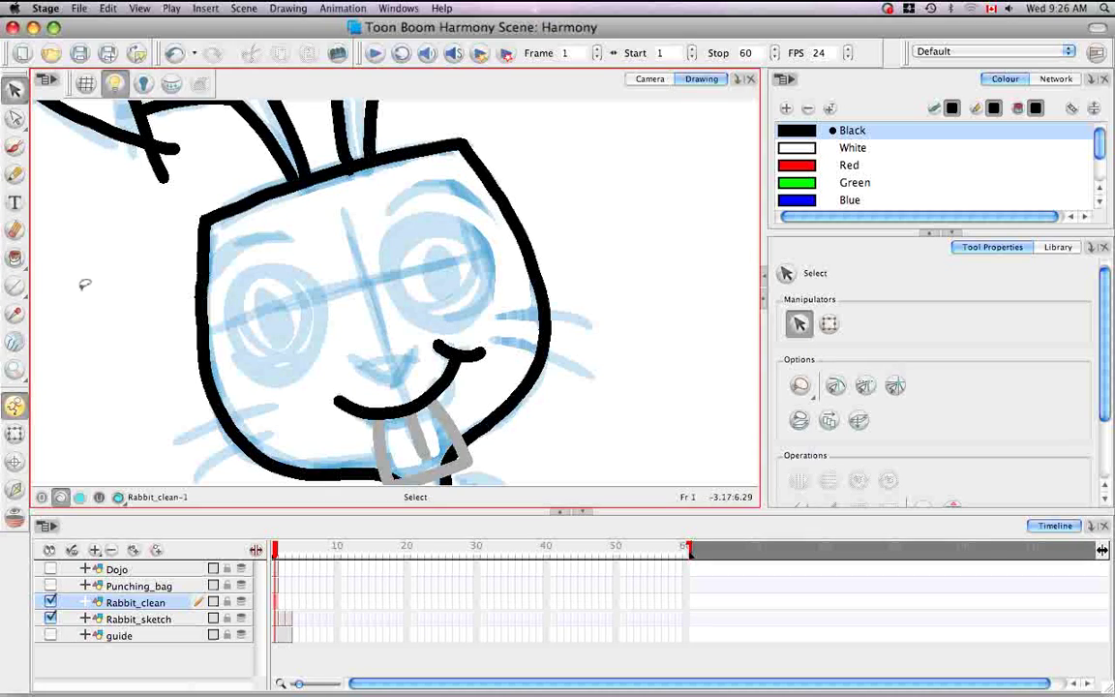
# With the Line tool, draw a slanted straight line beside the rabbit's head and a vertical line joined to its outer end
pyautogui.click(15, 287)
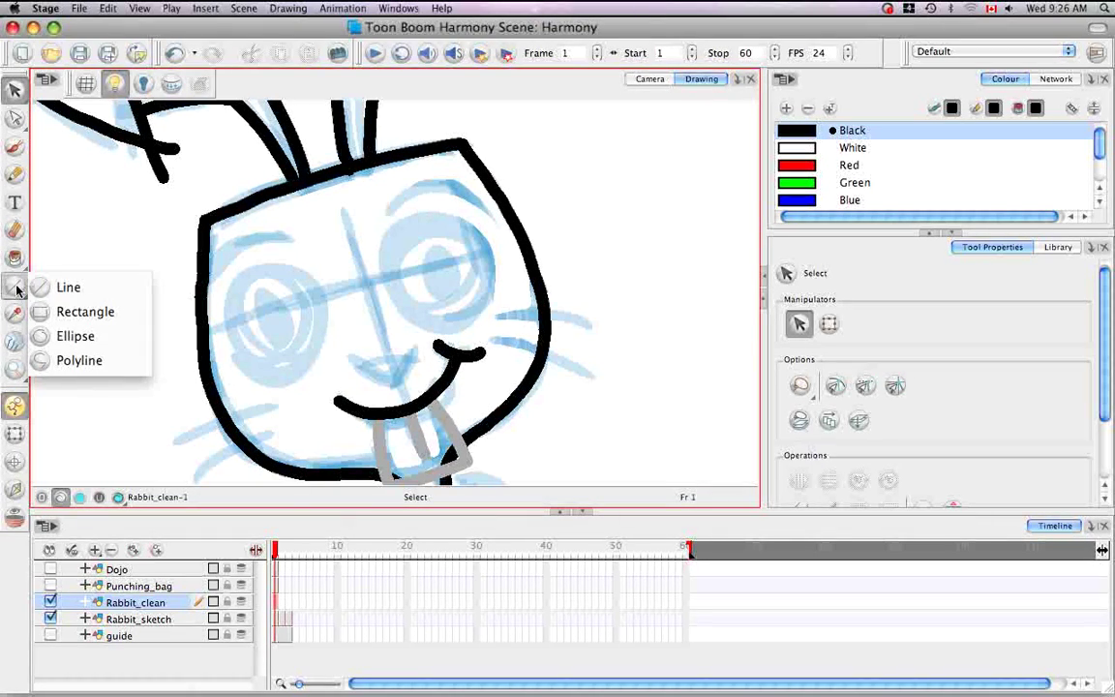
pyautogui.click(144, 288)
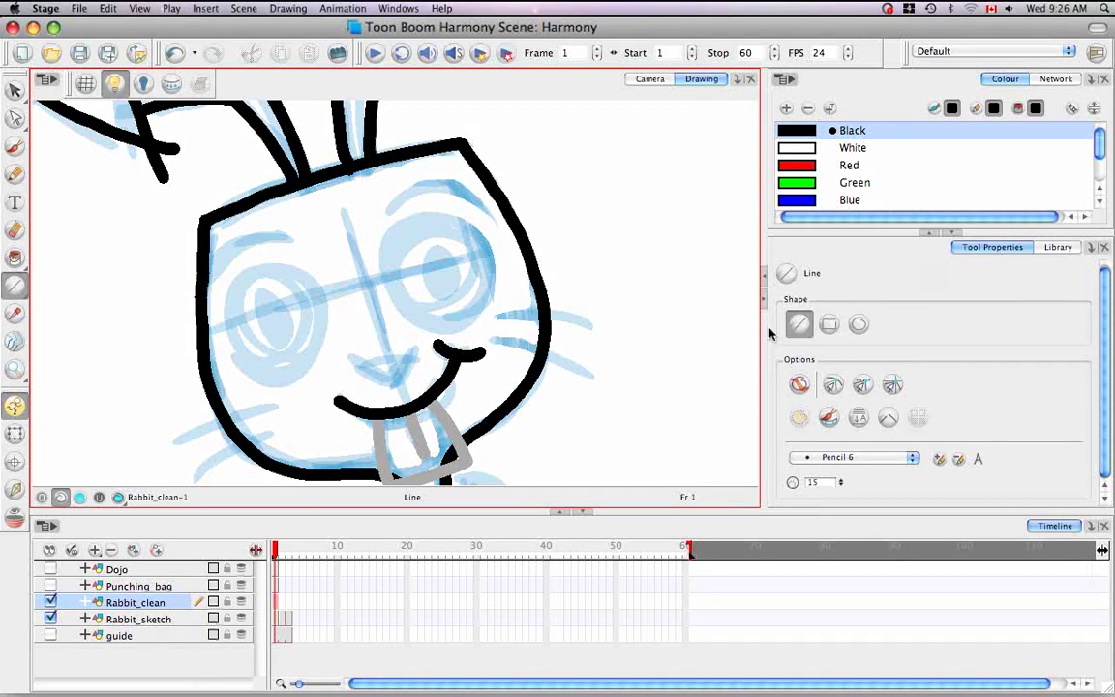
pyautogui.click(829, 323)
pyautogui.click(859, 326)
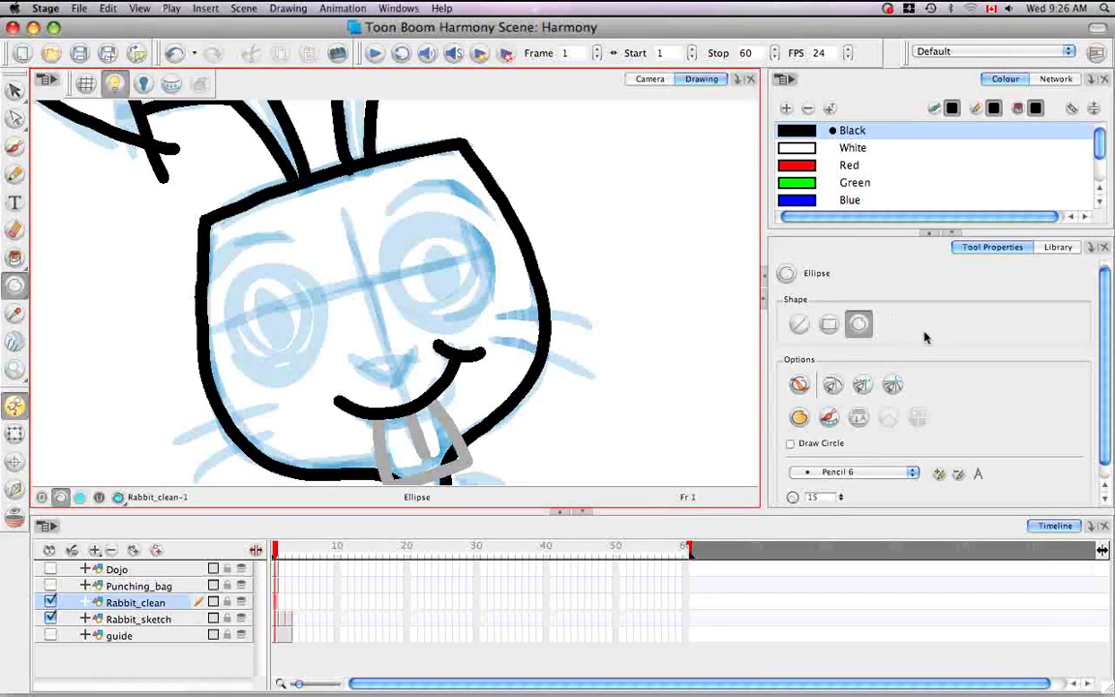
pyautogui.click(799, 325)
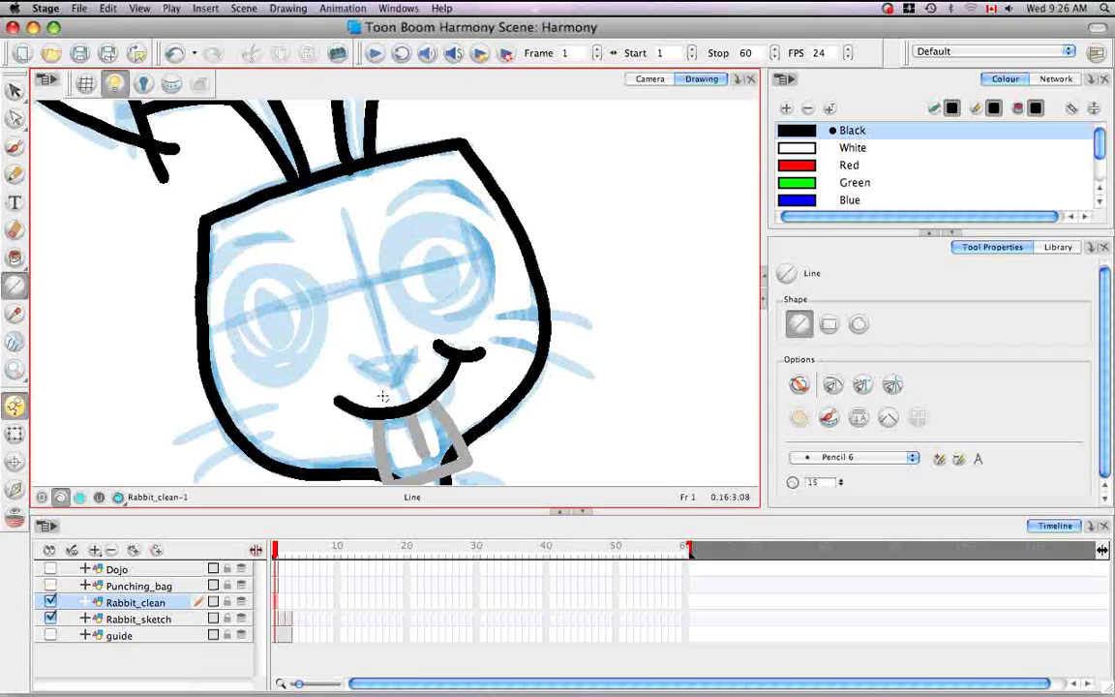
pyautogui.click(24, 288)
pyautogui.click(24, 288)
pyautogui.moveTo(646, 143)
pyautogui.mouseDown()
pyautogui.moveTo(656, 274)
pyautogui.moveTo(605, 258)
pyautogui.moveTo(548, 175)
pyautogui.moveTo(567, 82)
pyautogui.moveTo(706, 95)
pyautogui.moveTo(742, 171)
pyautogui.moveTo(727, 214)
pyautogui.moveTo(680, 256)
pyautogui.moveTo(647, 259)
pyautogui.moveTo(600, 240)
pyautogui.mouseUp()
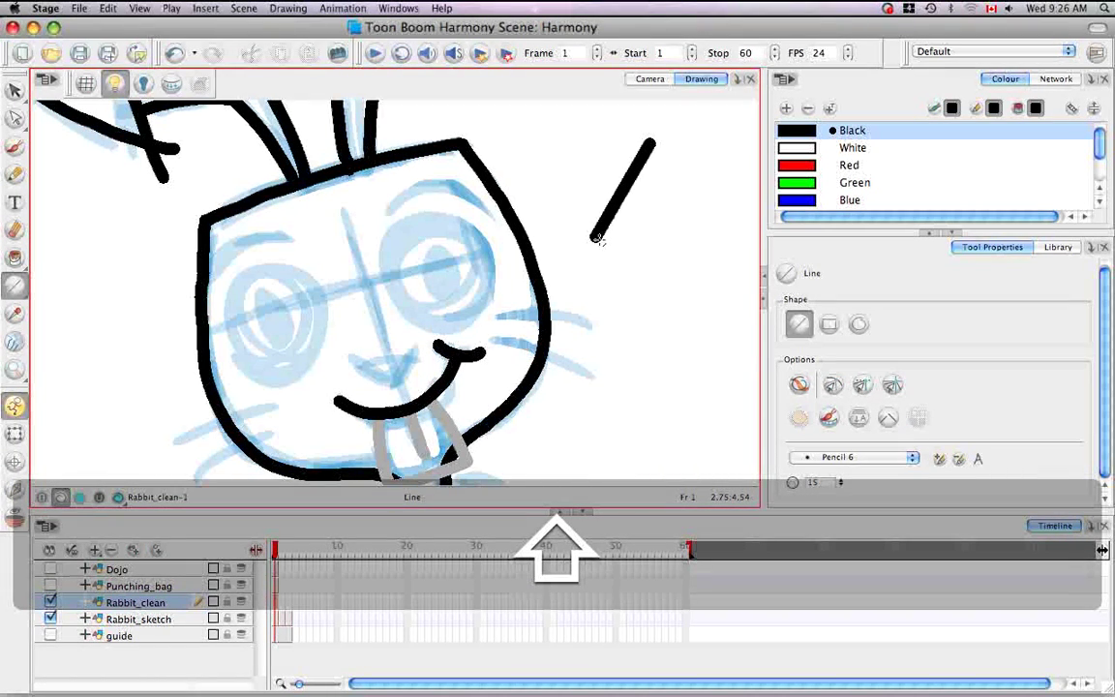
pyautogui.moveTo(597, 236); pyautogui.dragTo(539, 173)
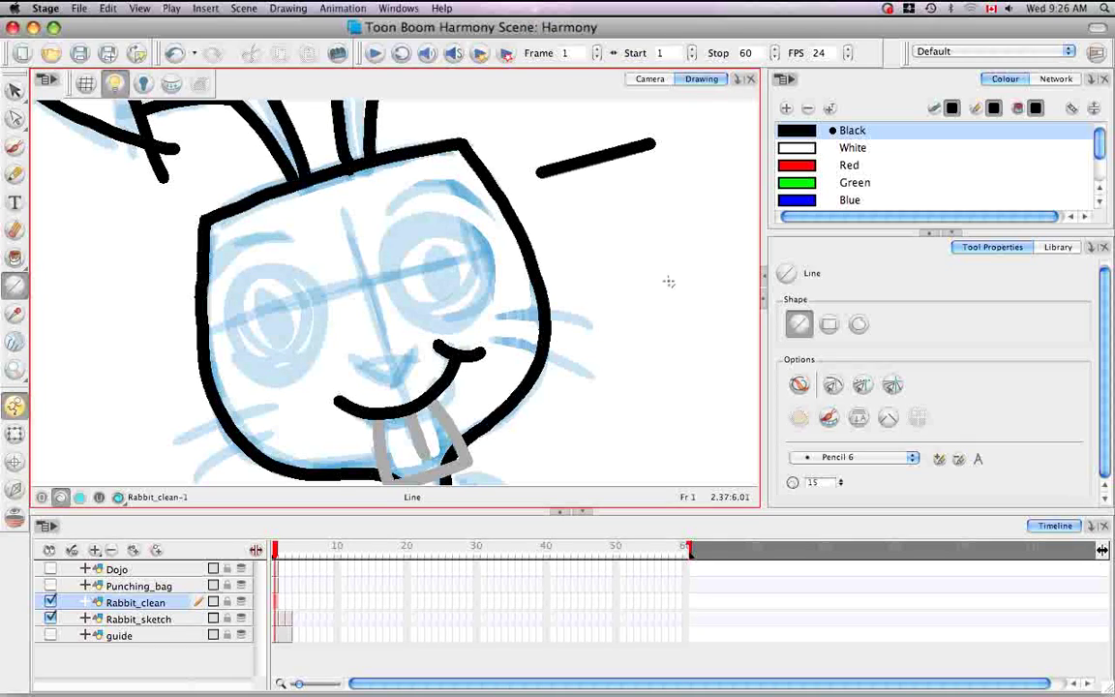
pyautogui.moveTo(652, 284); pyautogui.dragTo(654, 155)
# Delete the two joined test lines beside the rabbit's head
pyautogui.press('alt')
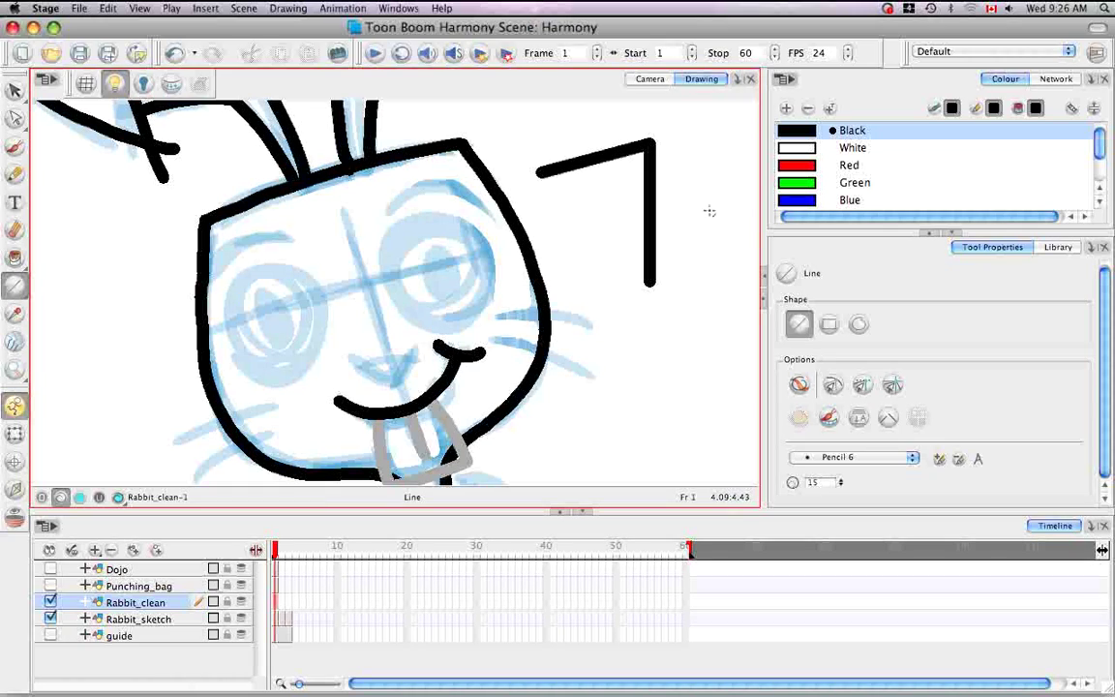
pyautogui.moveTo(691, 137)
pyautogui.mouseDown()
pyautogui.moveTo(668, 194)
pyautogui.moveTo(630, 131)
pyautogui.mouseUp()
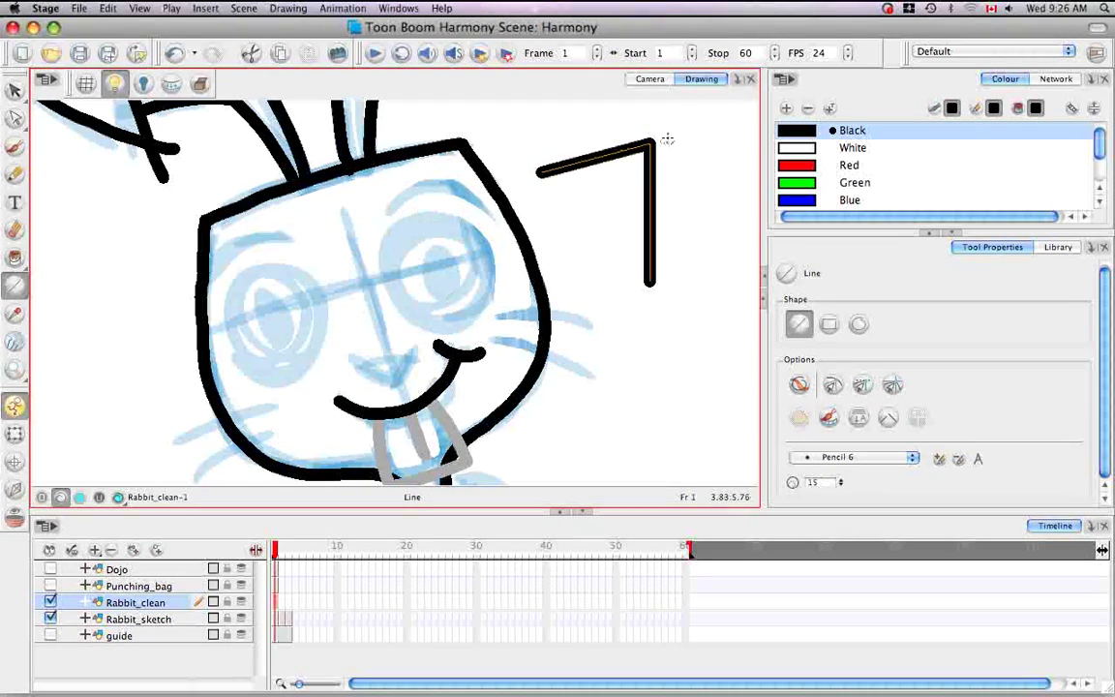
pyautogui.press('Delete')
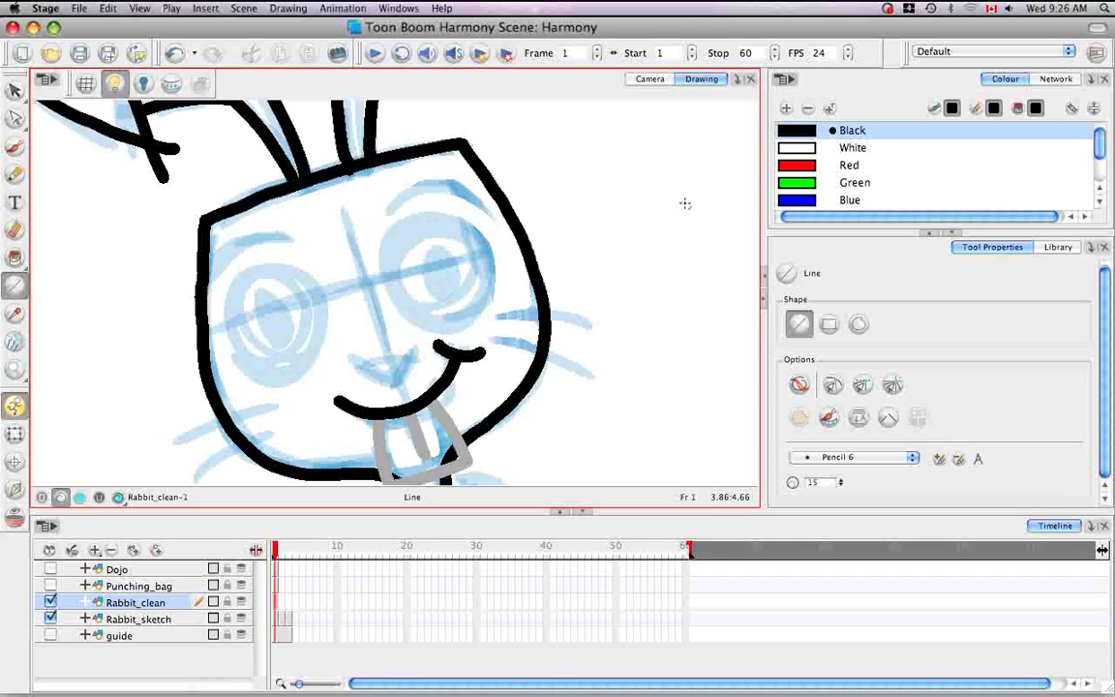
# Draw a small square with the Rectangle tool and place it over the rabbit's sketched nose
pyautogui.click(830, 328)
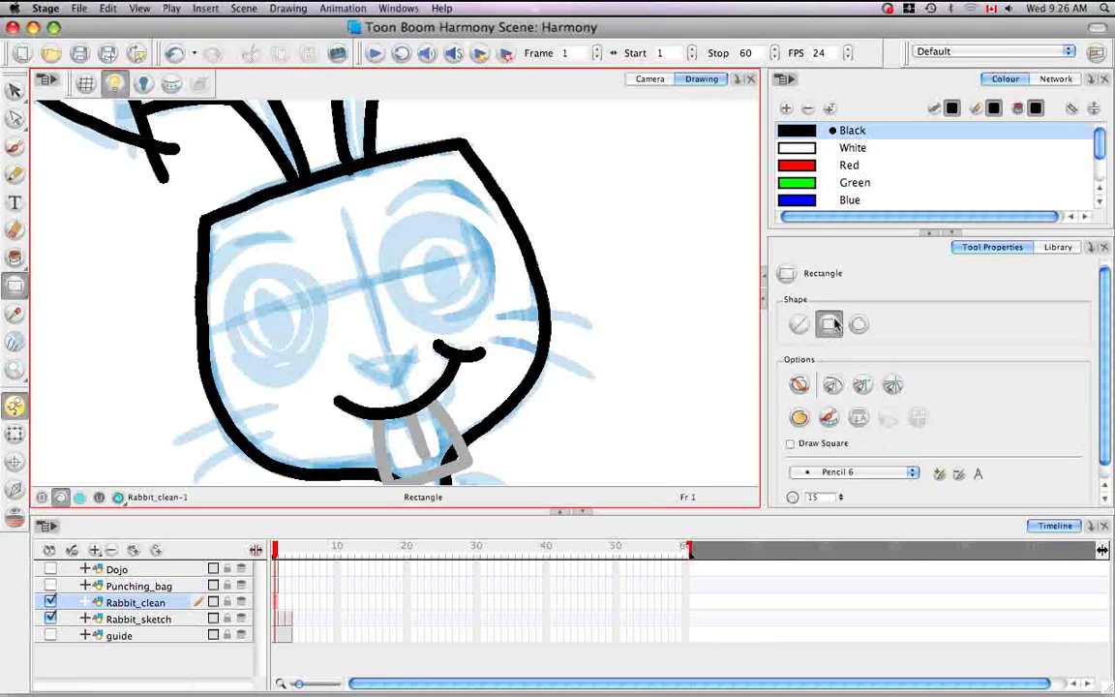
pyautogui.moveTo(359, 296)
pyautogui.mouseDown()
pyautogui.moveTo(373, 339)
pyautogui.moveTo(403, 348)
pyautogui.moveTo(368, 336)
pyautogui.moveTo(364, 365)
pyautogui.moveTo(295, 273)
pyautogui.moveTo(379, 264)
pyautogui.moveTo(340, 339)
pyautogui.moveTo(424, 258)
pyautogui.moveTo(391, 317)
pyautogui.moveTo(392, 279)
pyautogui.moveTo(398, 304)
pyautogui.moveTo(375, 295)
pyautogui.moveTo(402, 325)
pyautogui.moveTo(371, 303)
pyautogui.mouseUp()
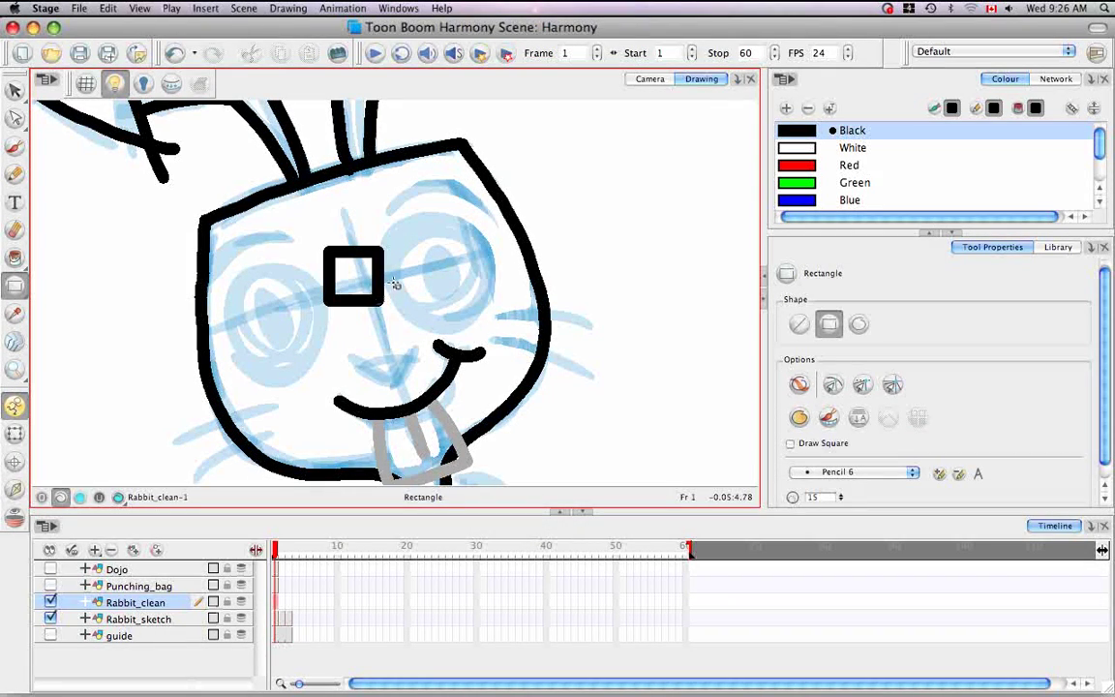
pyautogui.click(383, 297)
pyautogui.moveTo(378, 298); pyautogui.dragTo(406, 380)
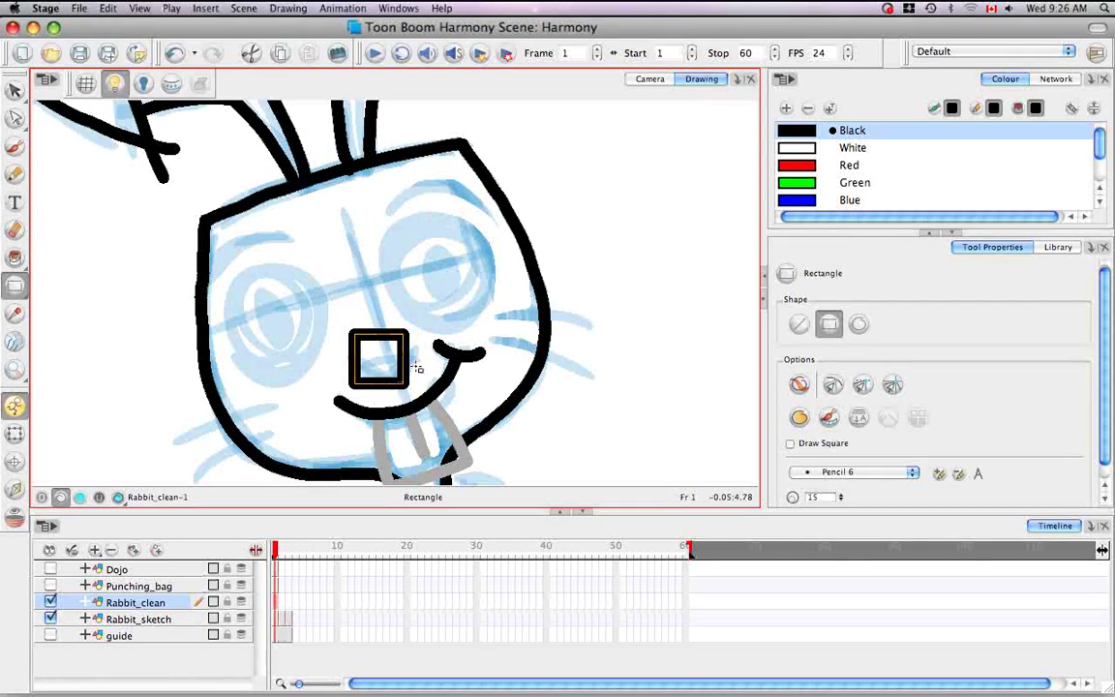
# Using the Ellipse tool with Draw Circle enabled, draw a circle over each of the rabbit's sketched eyes
pyautogui.click(860, 326)
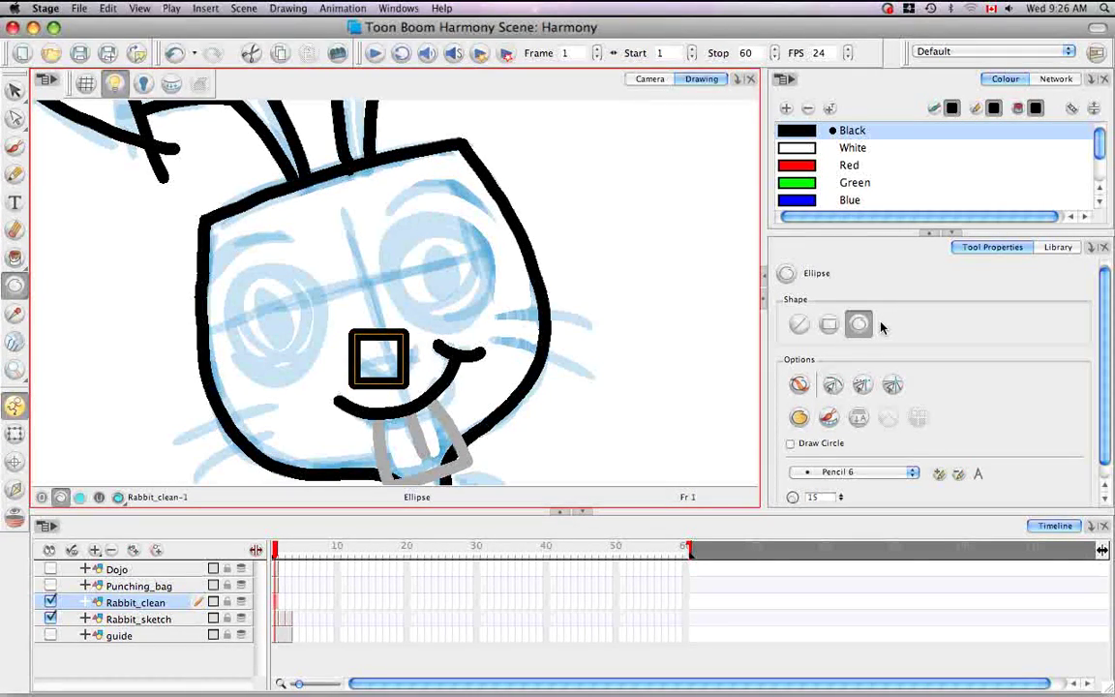
pyautogui.click(791, 444)
pyautogui.click(829, 326)
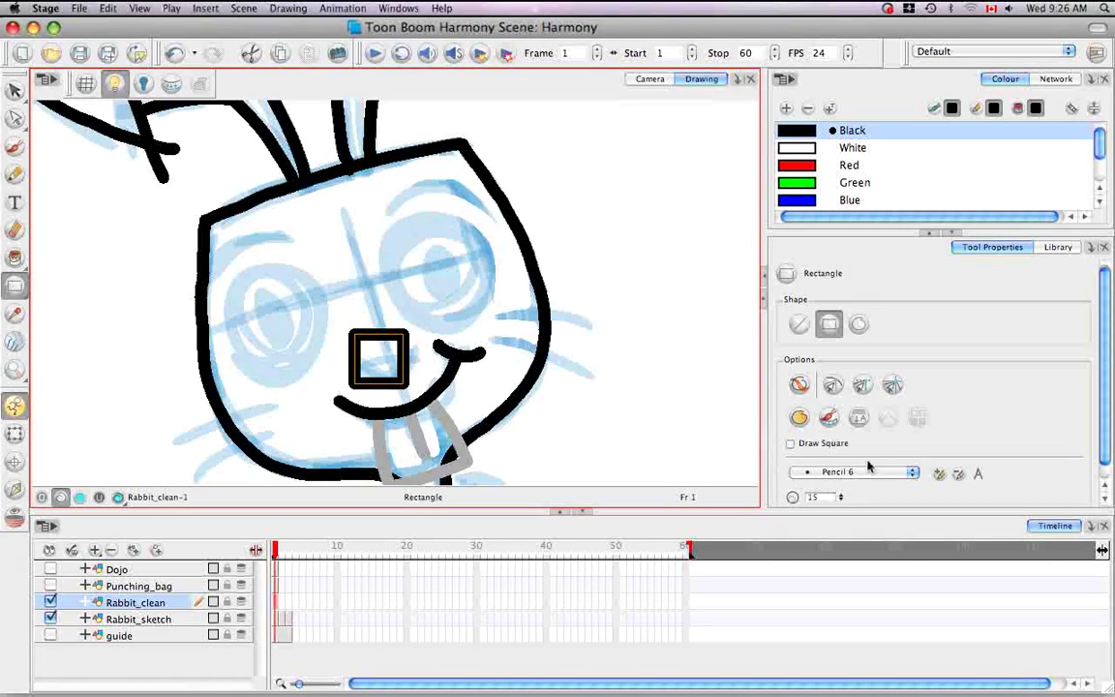
pyautogui.click(800, 324)
pyautogui.click(859, 326)
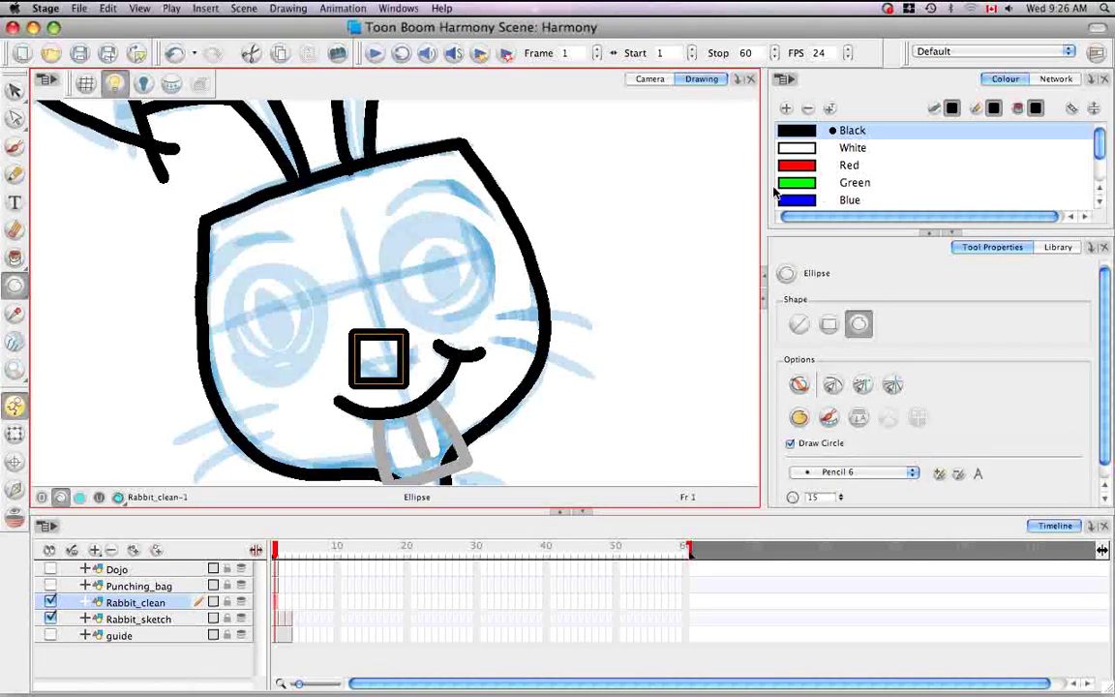
pyautogui.moveTo(228, 286); pyautogui.dragTo(321, 342)
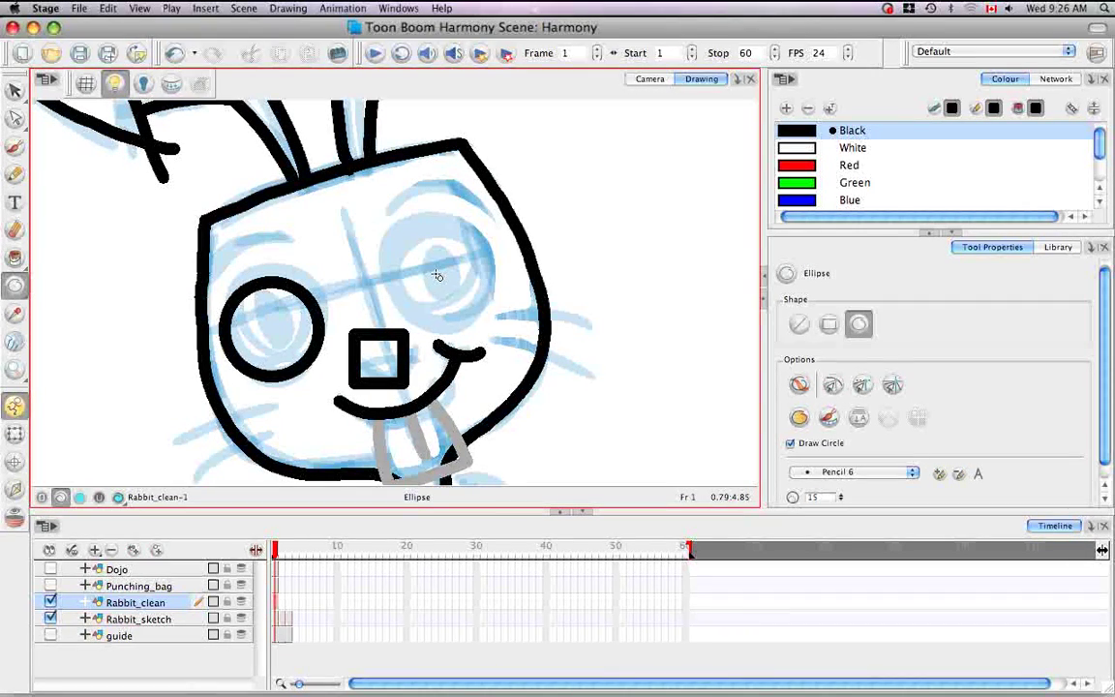
pyautogui.press('alt')
pyautogui.moveTo(439, 276); pyautogui.dragTo(488, 301)
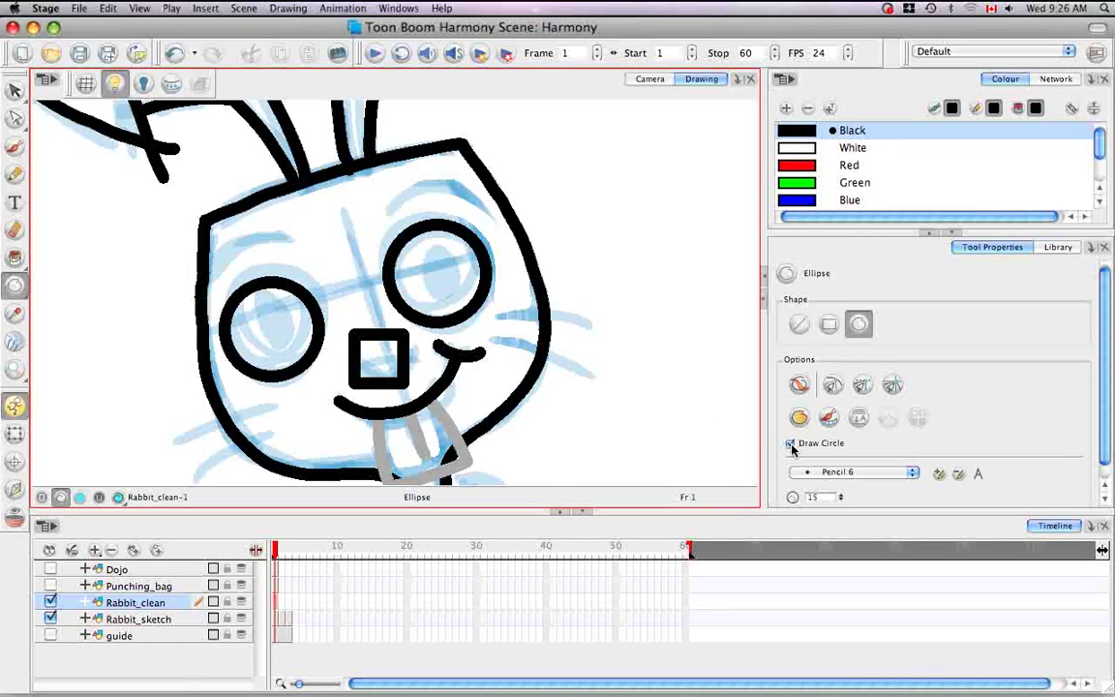
# Turn off Draw Circle and draw a tall oval and a perfect circle from their centres in the blank area beside the head
pyautogui.click(790, 445)
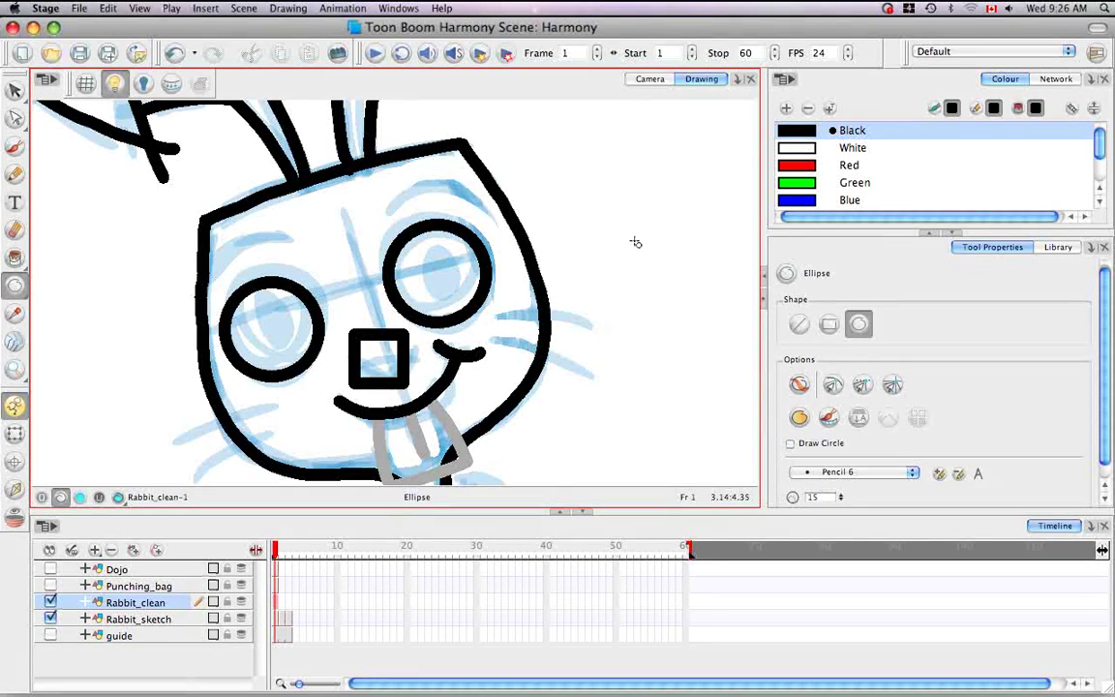
pyautogui.press('alt')
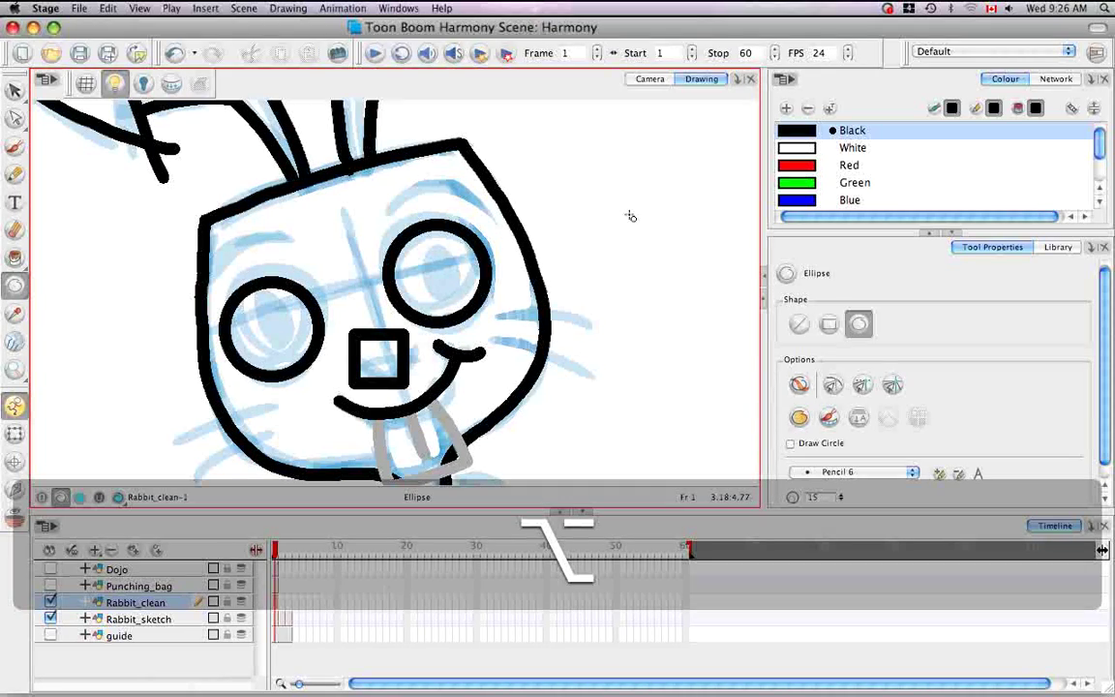
pyautogui.moveTo(636, 212)
pyautogui.mouseDown()
pyautogui.moveTo(683, 283)
pyautogui.moveTo(672, 319)
pyautogui.moveTo(667, 259)
pyautogui.moveTo(710, 266)
pyautogui.moveTo(676, 281)
pyautogui.moveTo(714, 293)
pyautogui.moveTo(672, 249)
pyautogui.moveTo(675, 288)
pyautogui.moveTo(682, 265)
pyautogui.mouseUp()
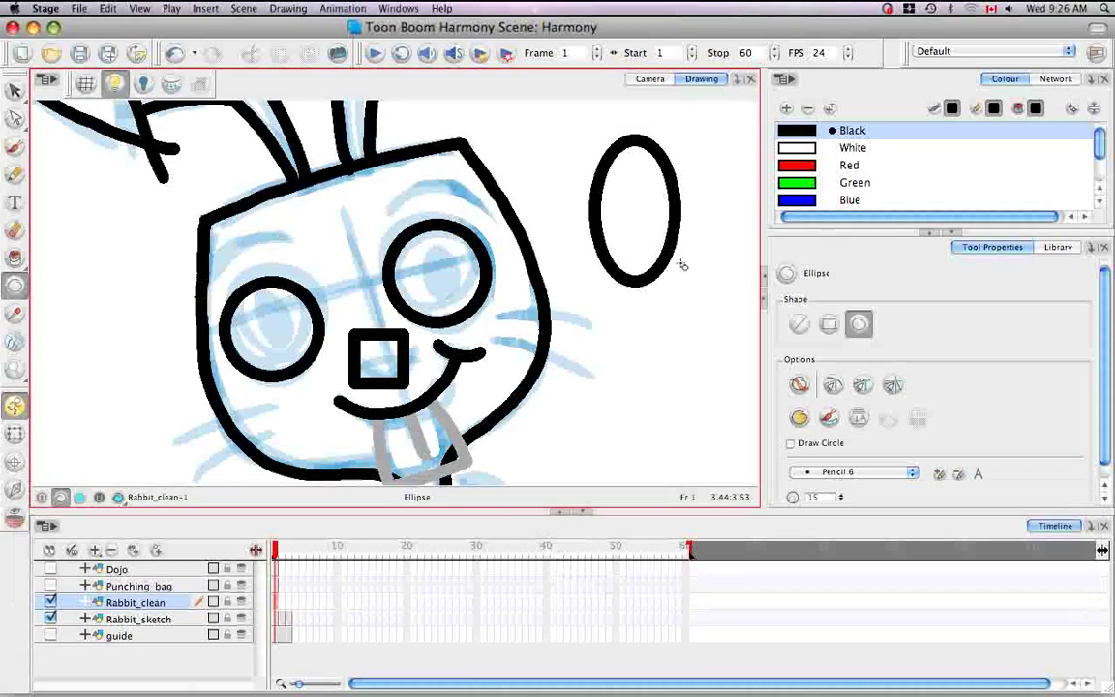
pyautogui.hotkey('shift', 'alt')
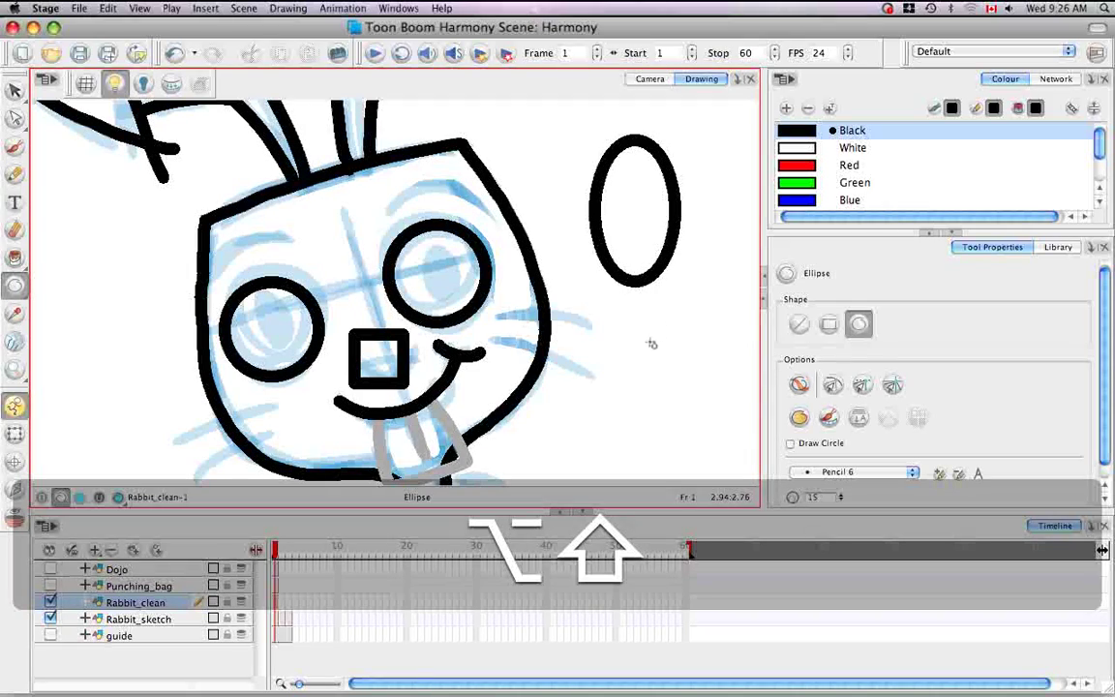
pyautogui.moveTo(654, 357); pyautogui.dragTo(708, 390)
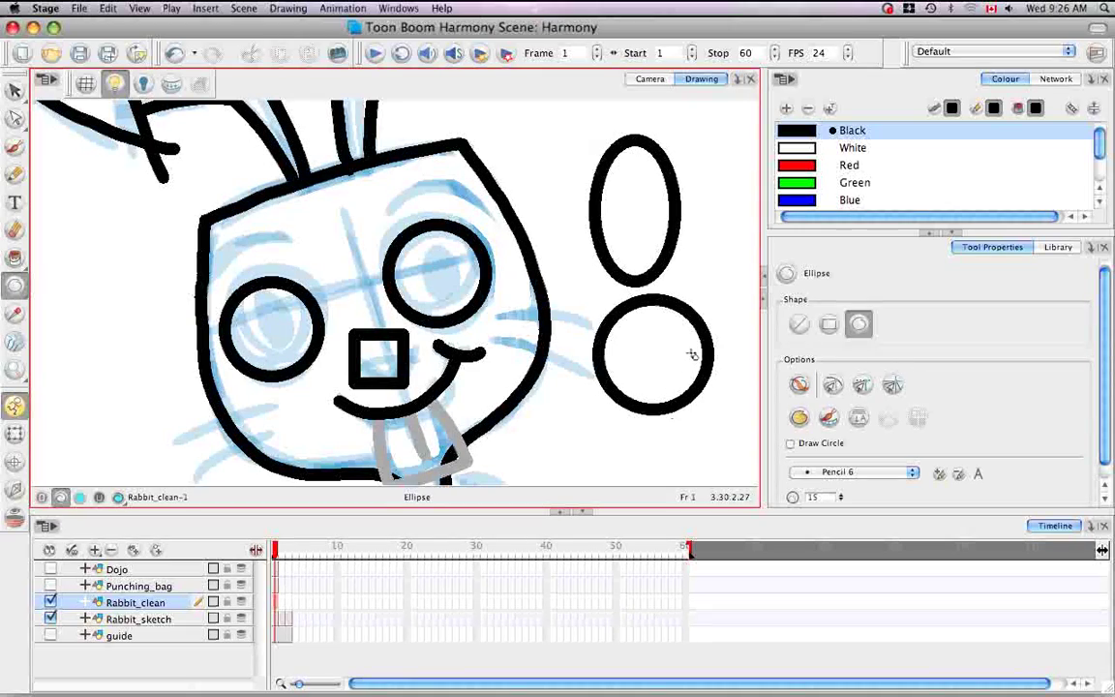
# Delete the test oval and circle beside the rabbit's head
pyautogui.moveTo(714, 227)
pyautogui.mouseDown()
pyautogui.moveTo(699, 189)
pyautogui.moveTo(704, 257)
pyautogui.mouseUp()
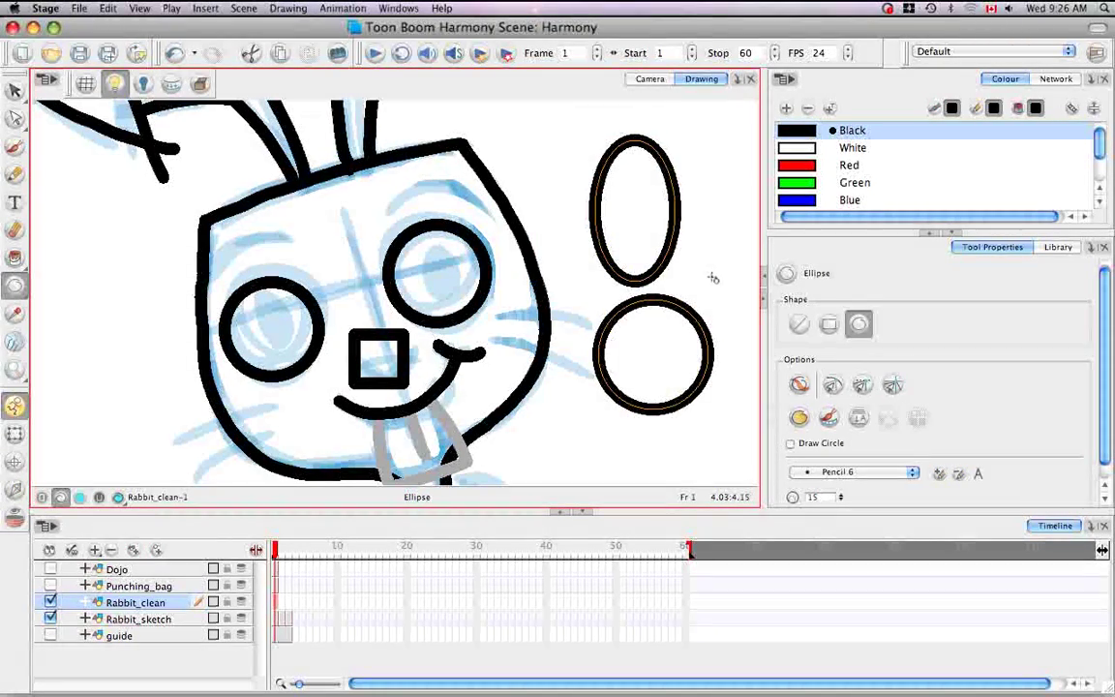
pyautogui.press('Delete')
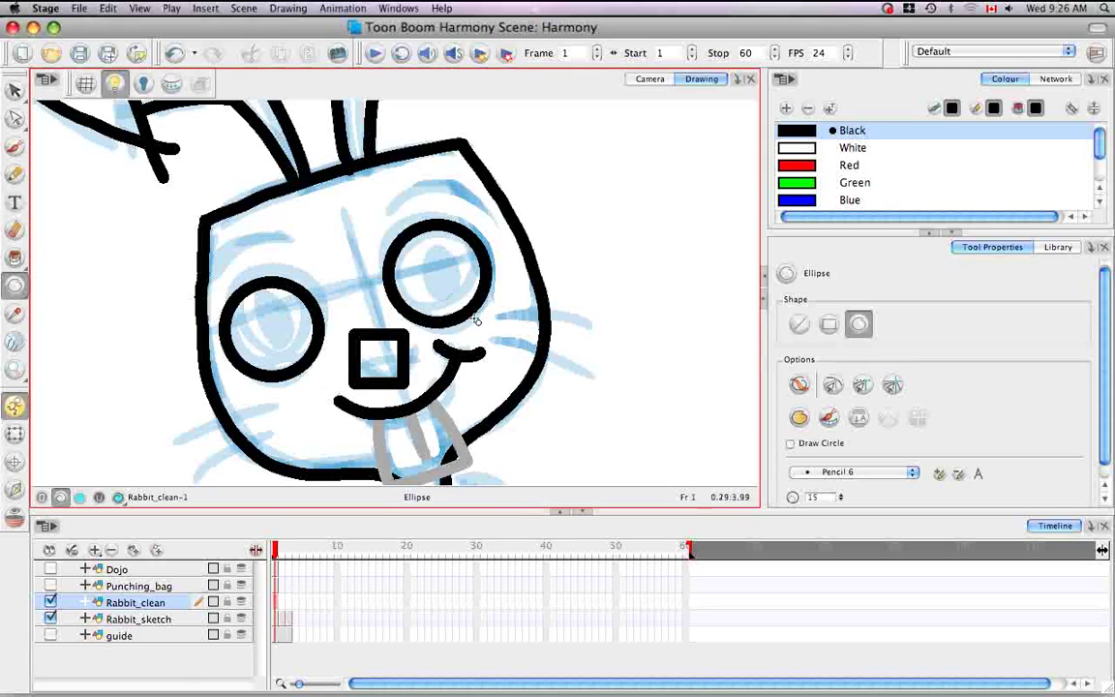
# Change the Ellipse tool's pencil preset to Pencil 4
pyautogui.click(913, 475)
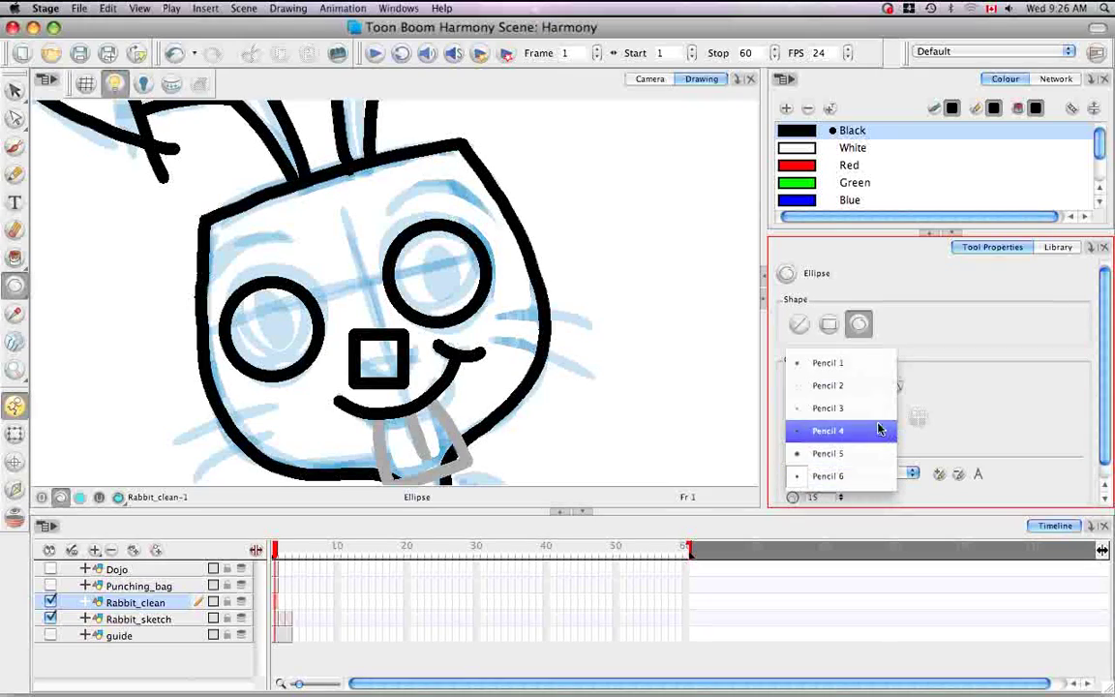
pyautogui.click(879, 364)
pyautogui.click(905, 472)
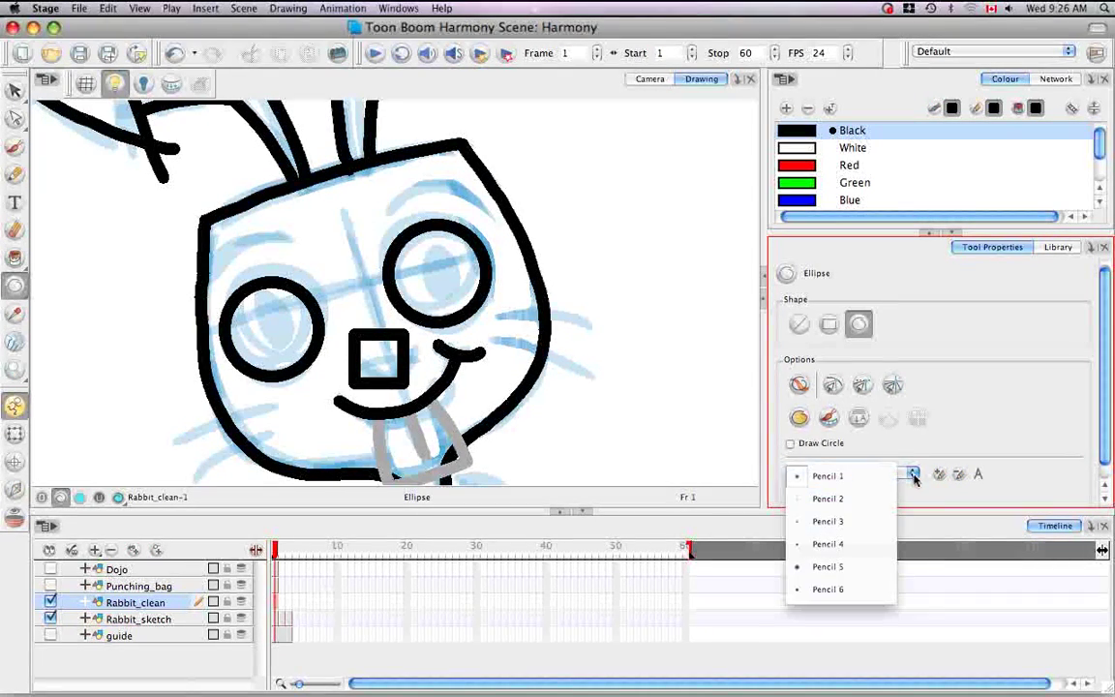
pyautogui.click(895, 496)
pyautogui.click(912, 473)
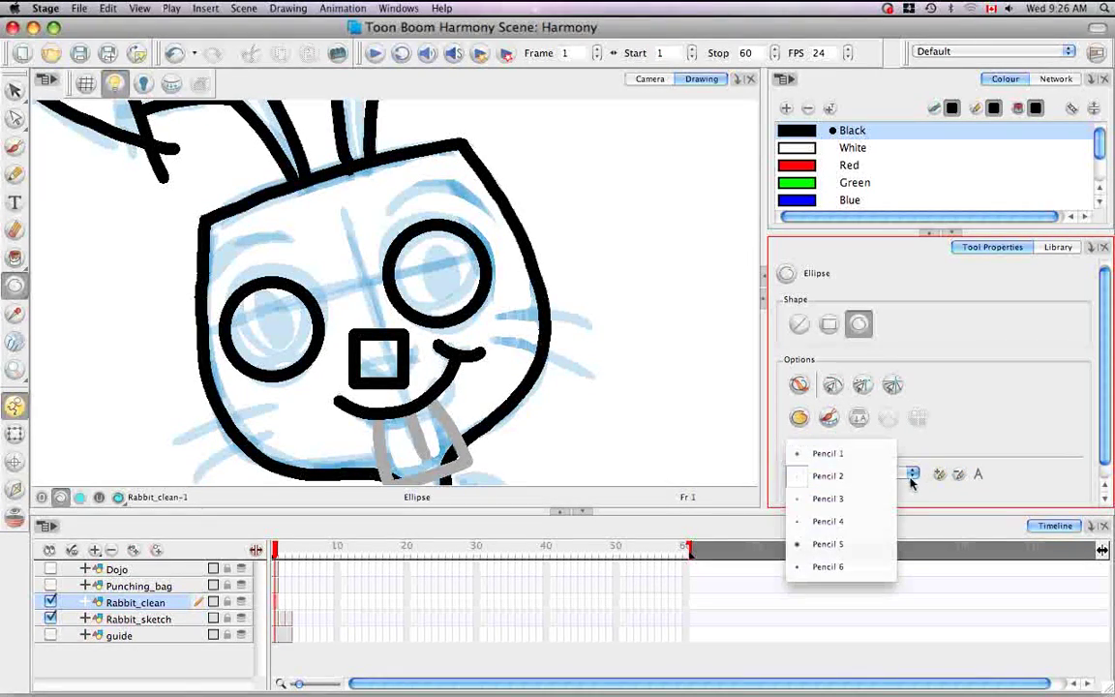
pyautogui.click(882, 499)
pyautogui.click(912, 473)
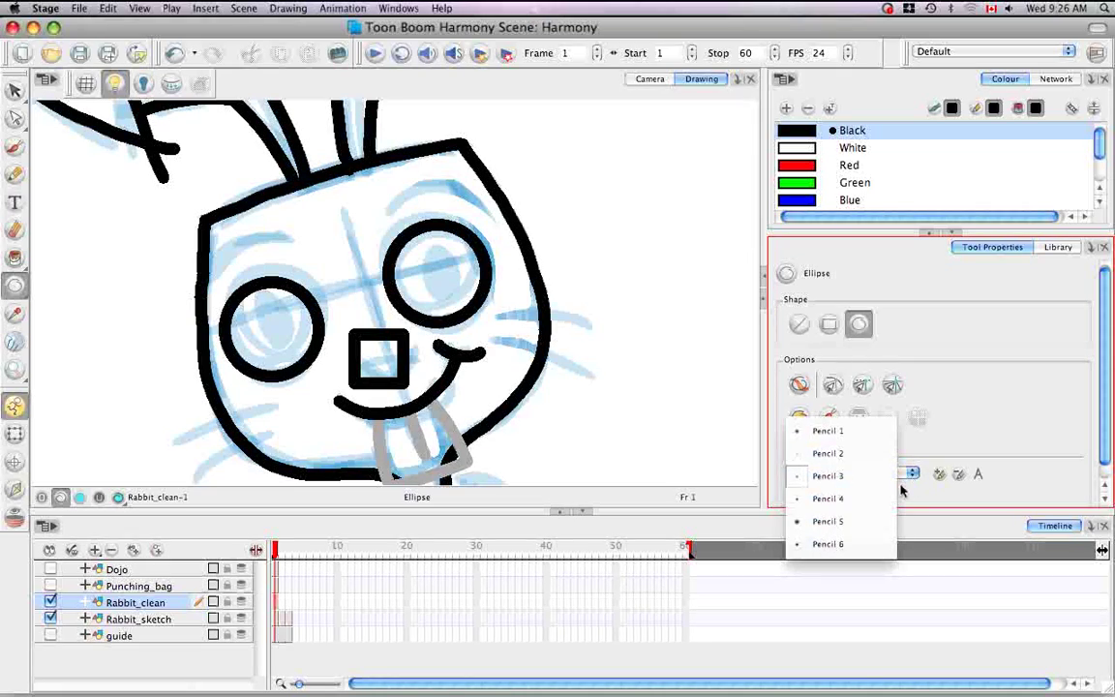
pyautogui.click(852, 497)
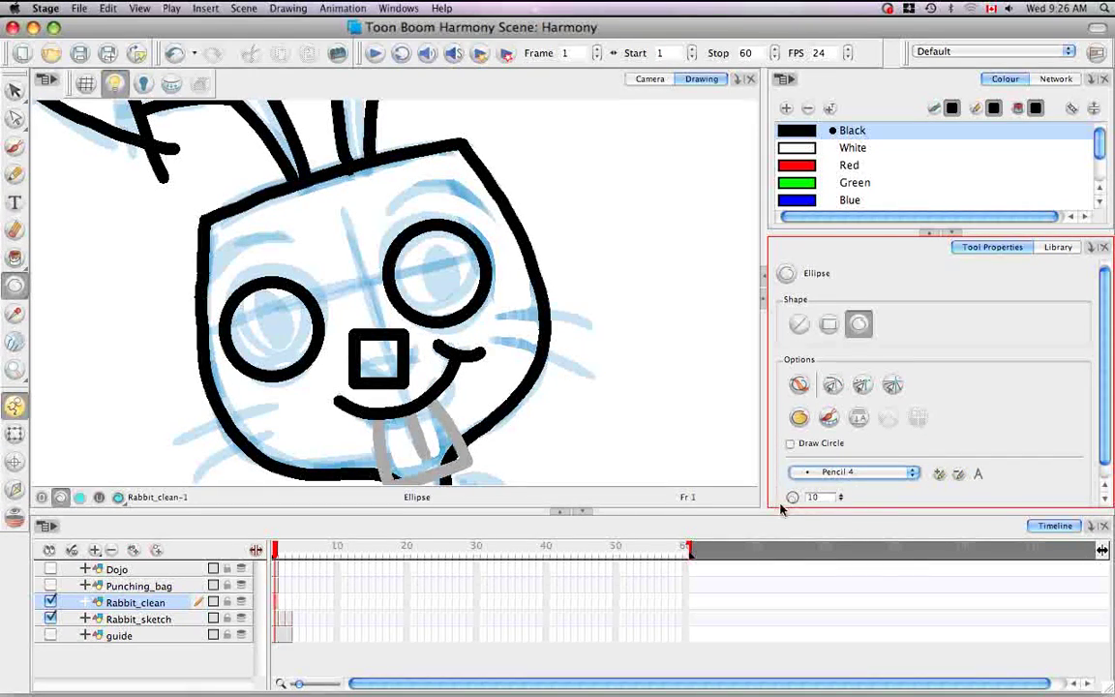
# Set the pencil size to 8 and draw a narrow oval pupil inside each eye circle
pyautogui.click(814, 496)
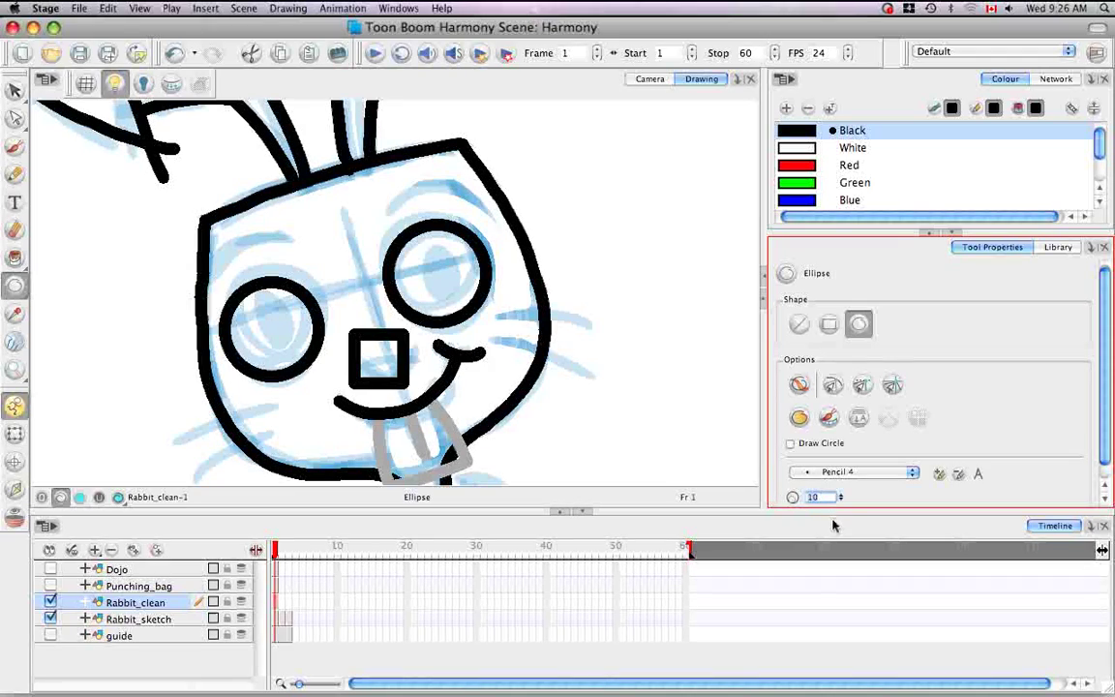
pyautogui.write('8')
pyautogui.moveTo(258, 311); pyautogui.dragTo(291, 360)
pyautogui.moveTo(427, 253); pyautogui.dragTo(460, 306)
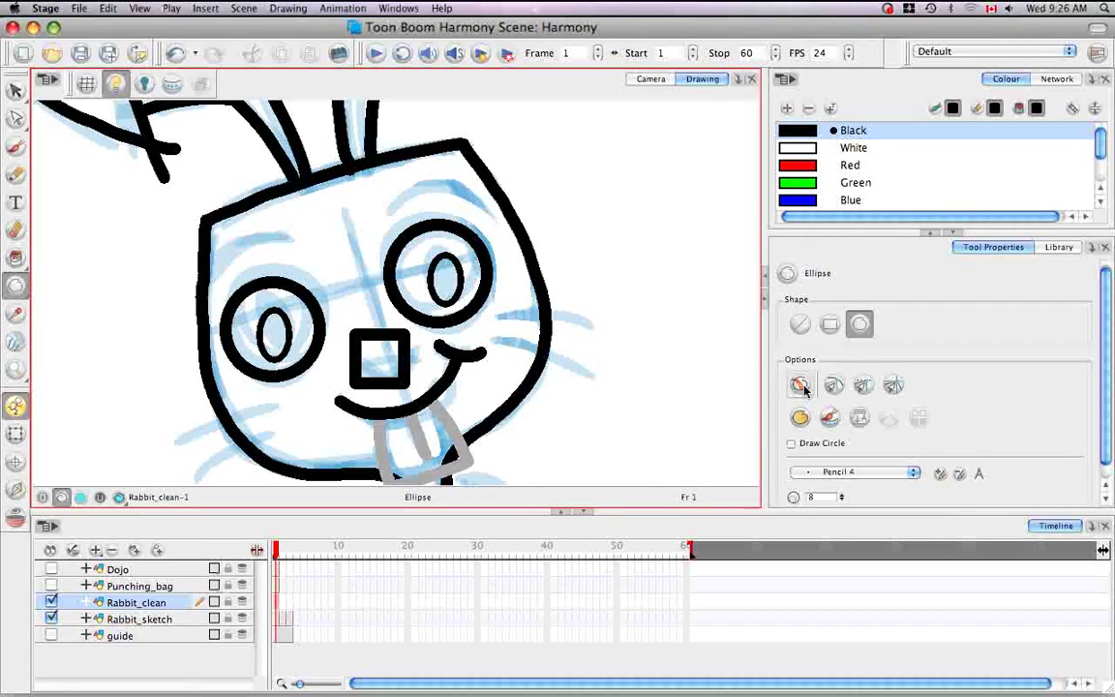
# Draw a diagonal chain of four overlapping circles beside the head in Black, Red, Green and Blue
pyautogui.moveTo(538, 123); pyautogui.dragTo(610, 188)
pyautogui.click(842, 165)
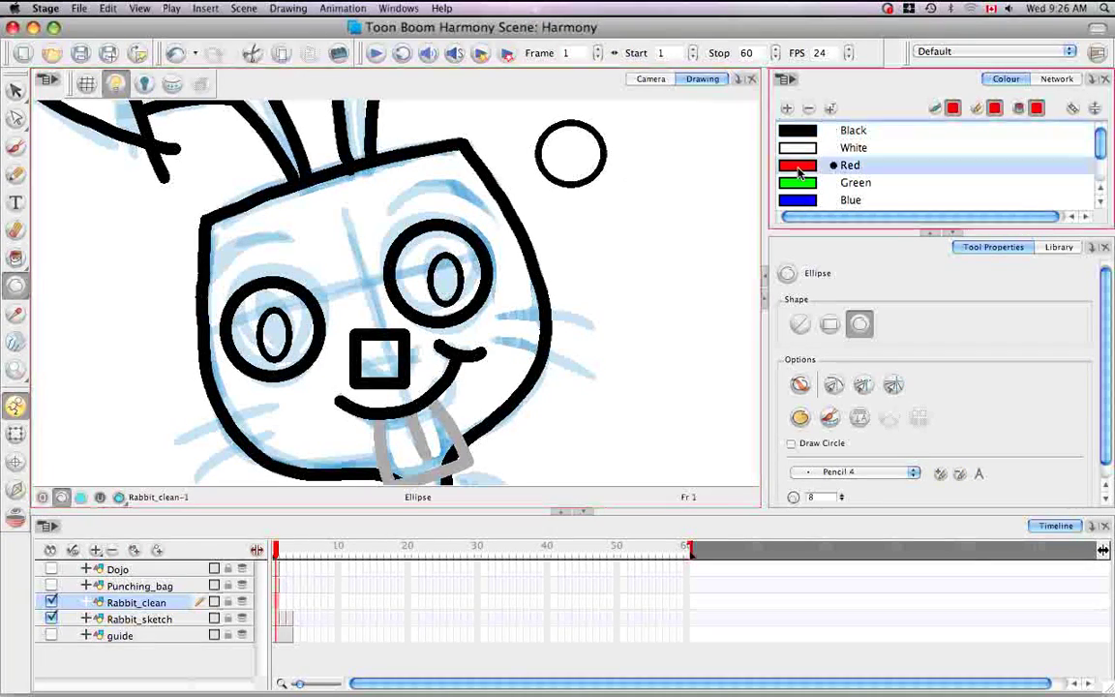
pyautogui.moveTo(568, 150); pyautogui.dragTo(699, 263)
pyautogui.click(842, 182)
pyautogui.click(847, 199)
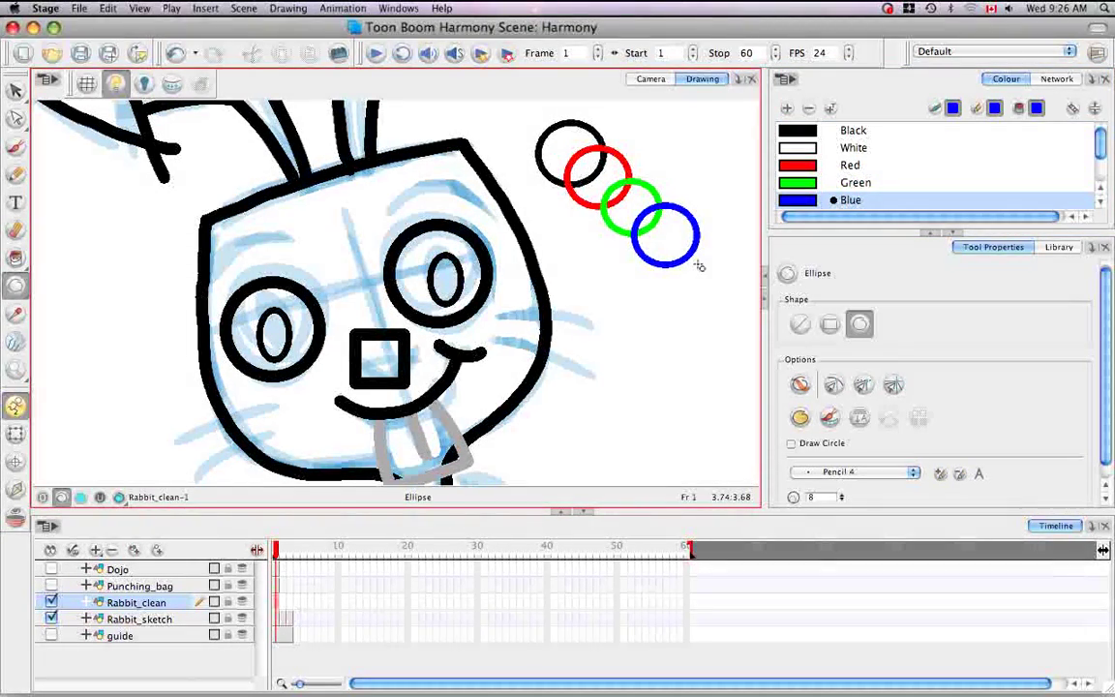
# Turn on Draw Behind and draw a rising chain of four overlapping circles beside the rabbit's chin in Black, Red, Green and Blue
pyautogui.click(800, 385)
pyautogui.click(813, 130)
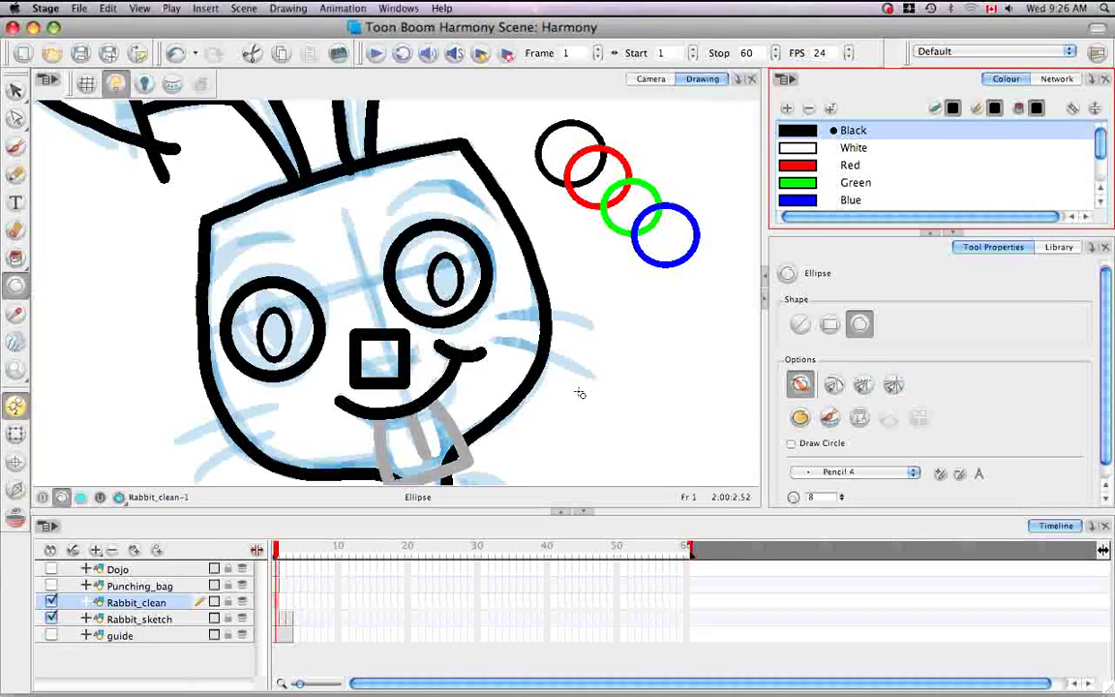
pyautogui.moveTo(546, 406); pyautogui.dragTo(605, 466)
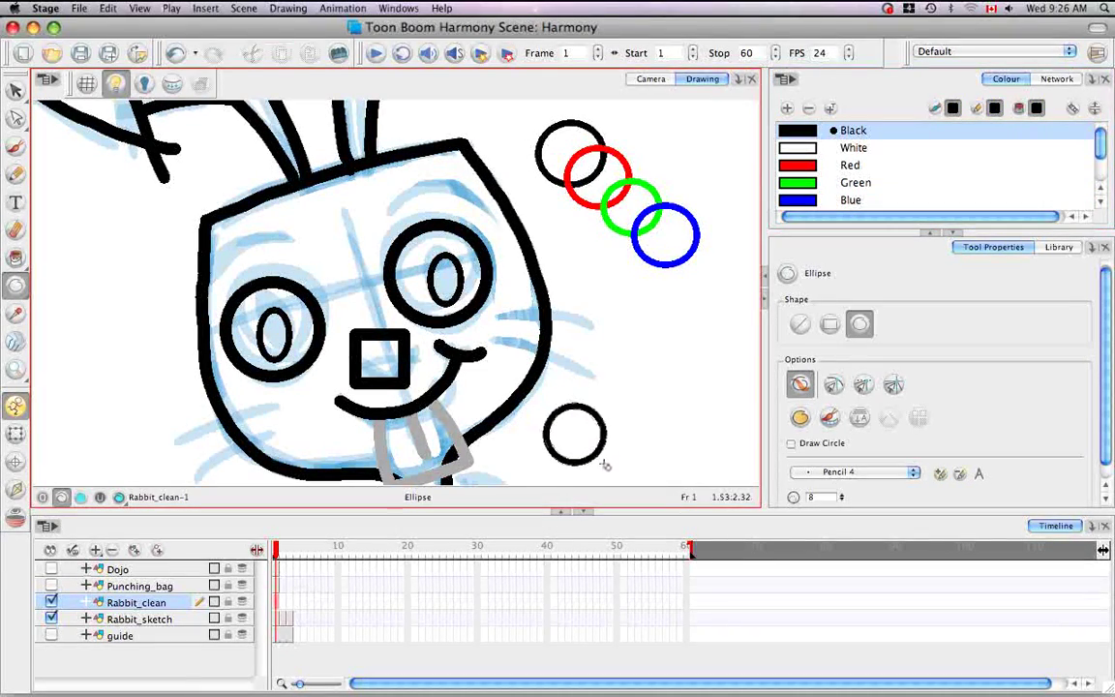
pyautogui.click(797, 165)
pyautogui.moveTo(579, 389)
pyautogui.mouseDown()
pyautogui.moveTo(610, 448)
pyautogui.moveTo(639, 451)
pyautogui.mouseUp()
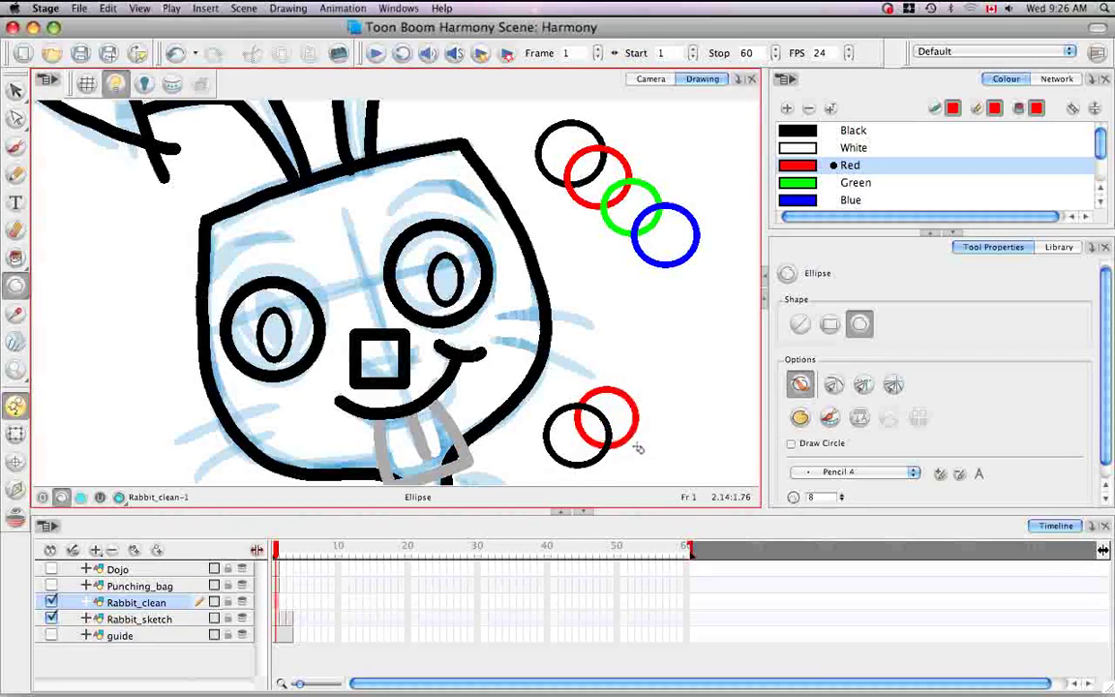
pyautogui.click(800, 182)
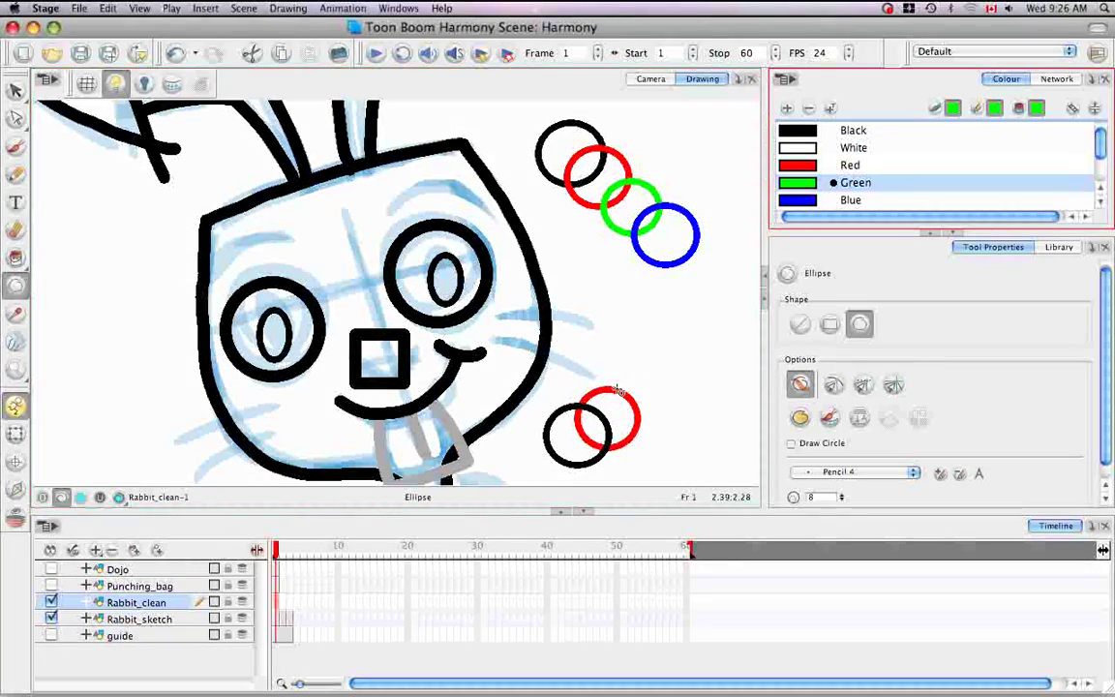
pyautogui.moveTo(617, 372); pyautogui.dragTo(679, 430)
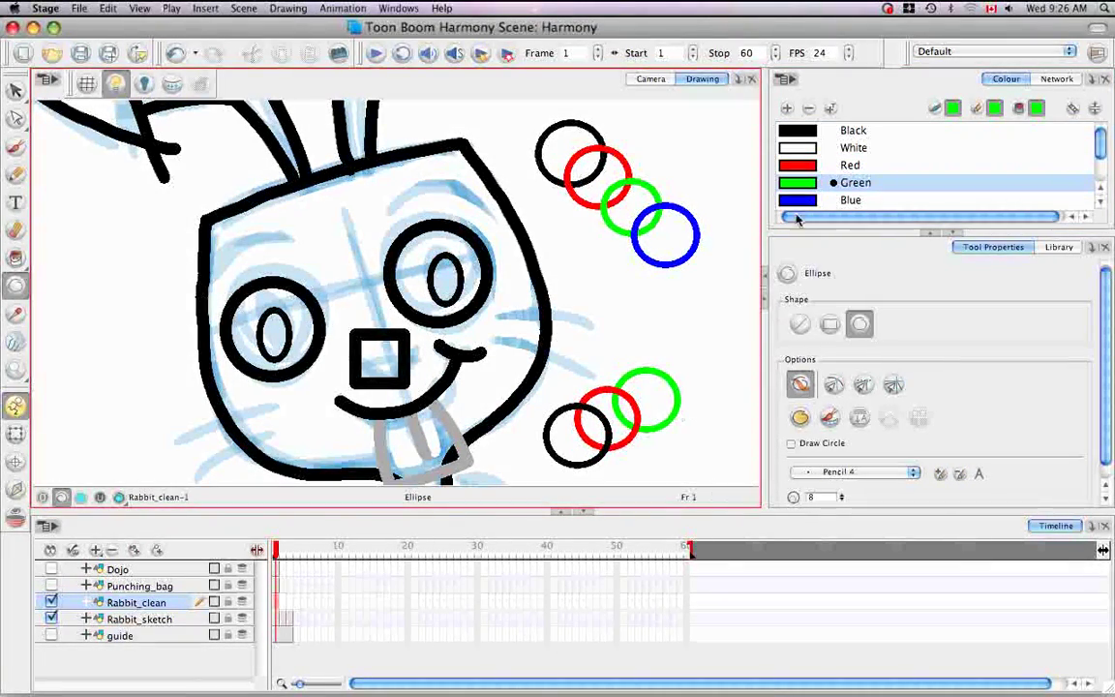
pyautogui.click(798, 199)
pyautogui.moveTo(660, 348); pyautogui.dragTo(725, 412)
# Select both chains of coloured circles beside the rabbit's head and delete them
pyautogui.hotkey('alt', 's')
pyautogui.moveTo(725, 239)
pyautogui.mouseDown()
pyautogui.moveTo(659, 118)
pyautogui.moveTo(599, 119)
pyautogui.moveTo(573, 207)
pyautogui.moveTo(581, 429)
pyautogui.moveTo(699, 402)
pyautogui.moveTo(738, 217)
pyautogui.mouseUp()
pyautogui.hotkey('alt', '=')
pyautogui.press('Delete')
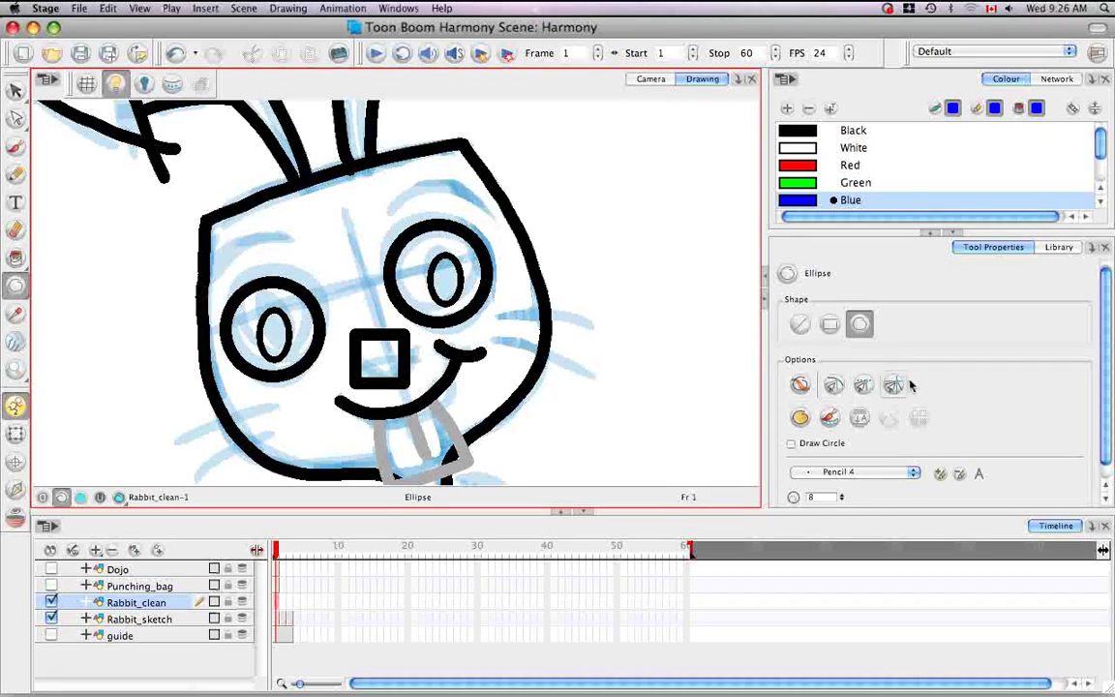
# With Snap to Contour on, move the pupil of the rabbit's left-hand eye down onto the lower contour of its eye circle
pyautogui.click(833, 384)
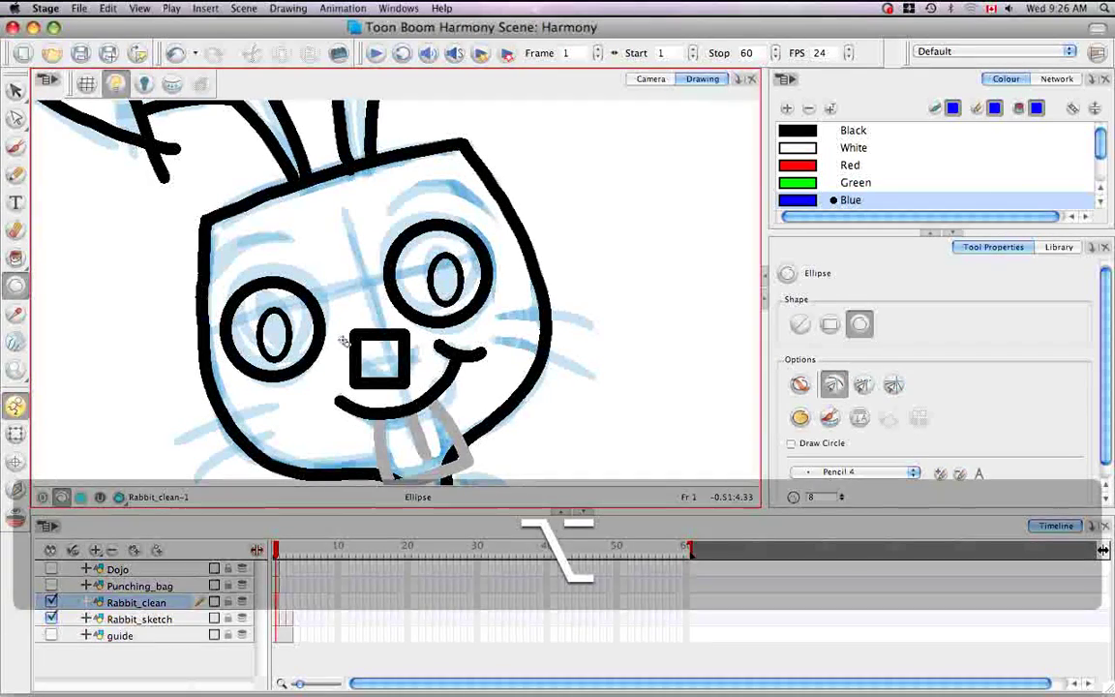
pyautogui.hotkey('alt', 'v')
pyautogui.click(291, 329)
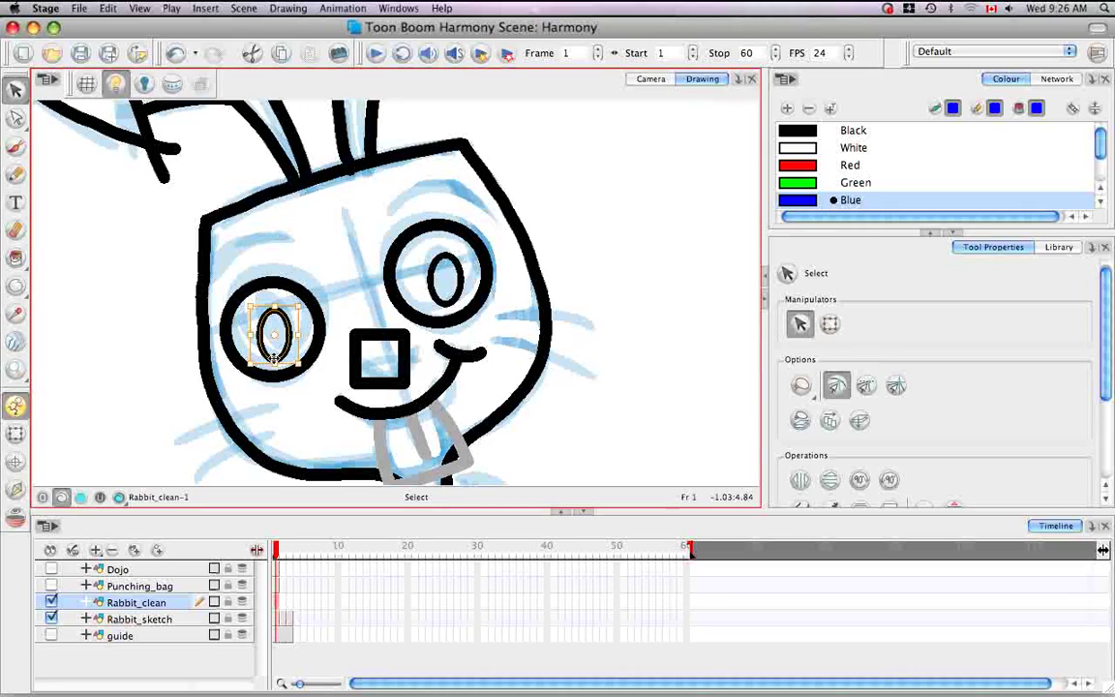
pyautogui.click(272, 357)
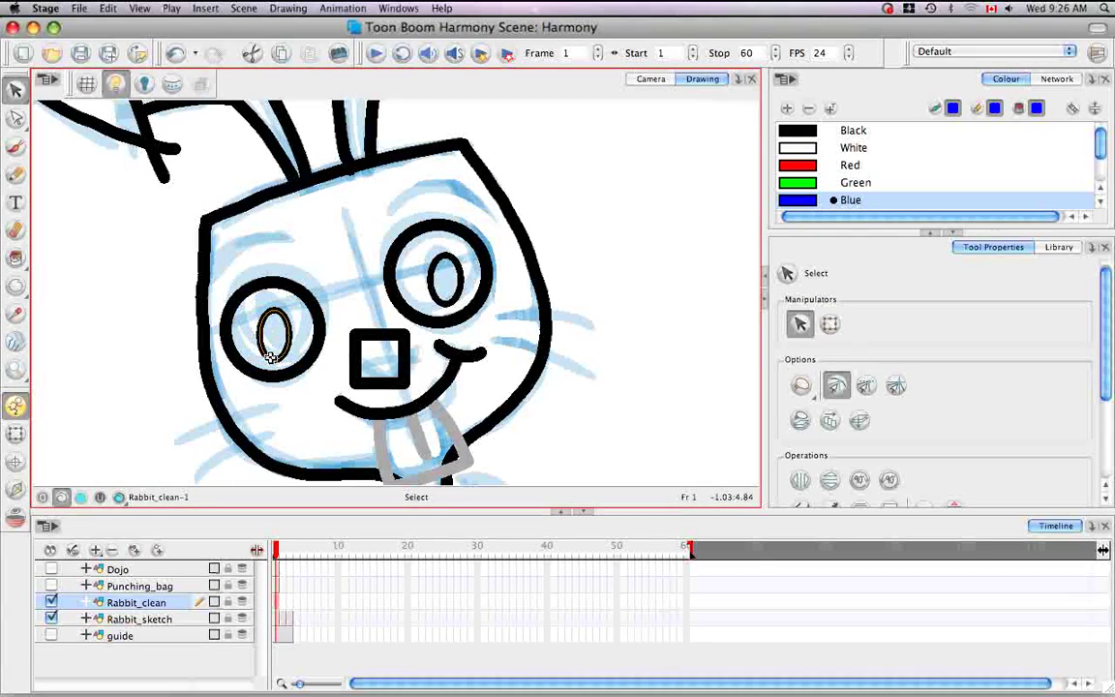
pyautogui.moveTo(272, 358); pyautogui.dragTo(272, 367)
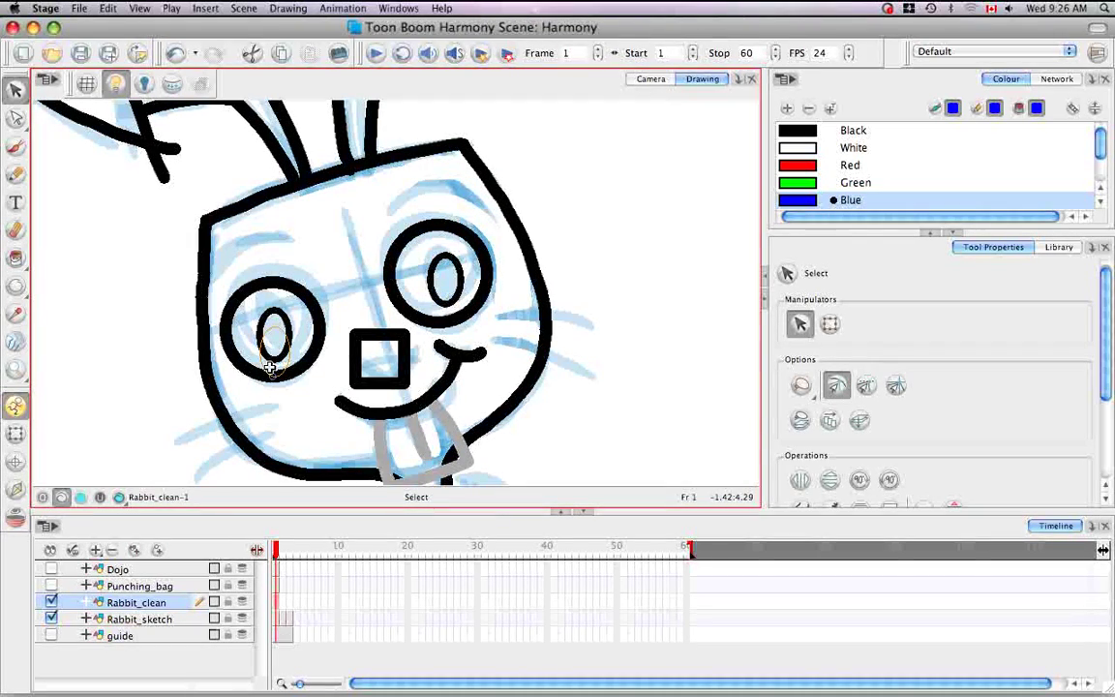
pyautogui.moveTo(270, 367); pyautogui.dragTo(267, 361)
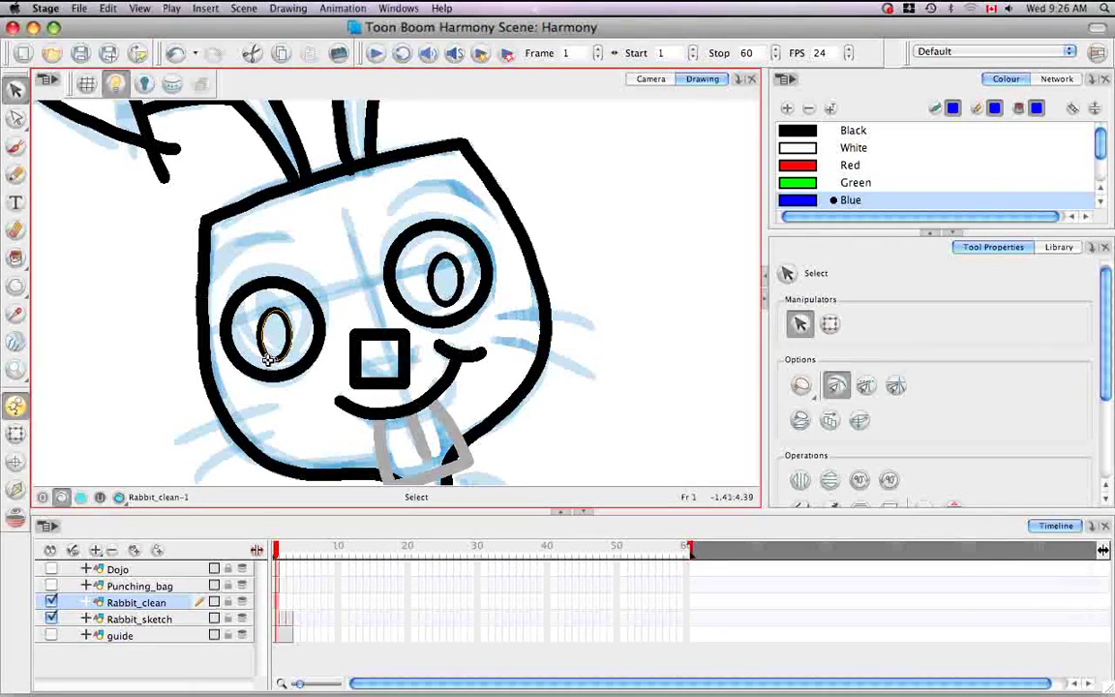
pyautogui.moveTo(273, 358); pyautogui.dragTo(273, 371)
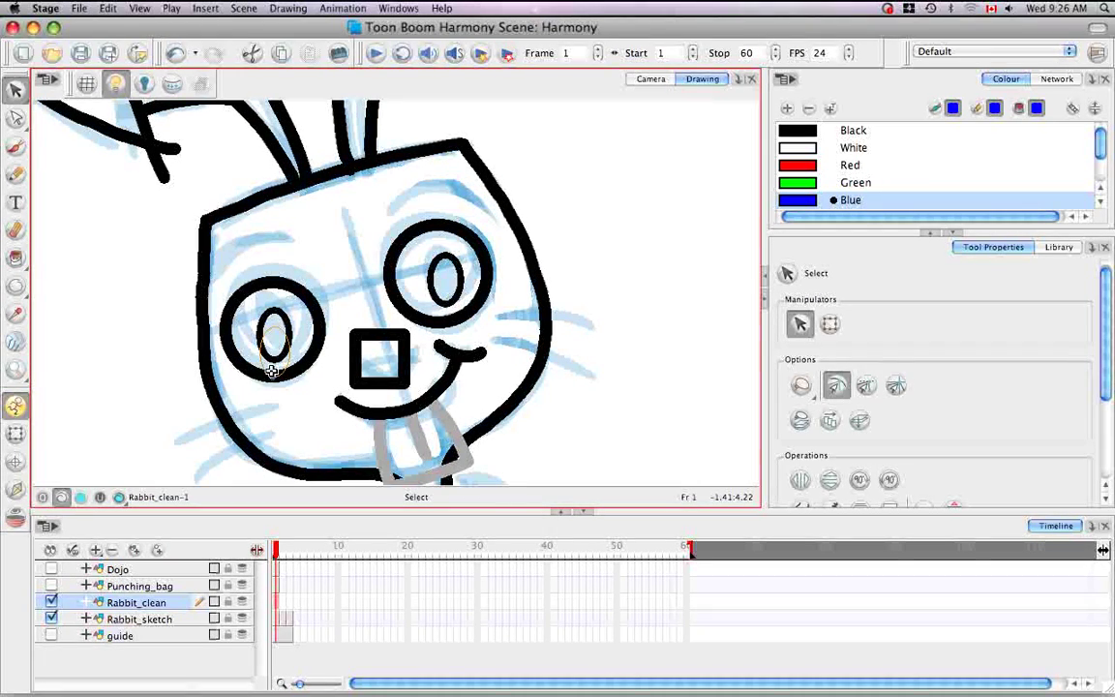
pyautogui.moveTo(272, 372); pyautogui.dragTo(273, 376)
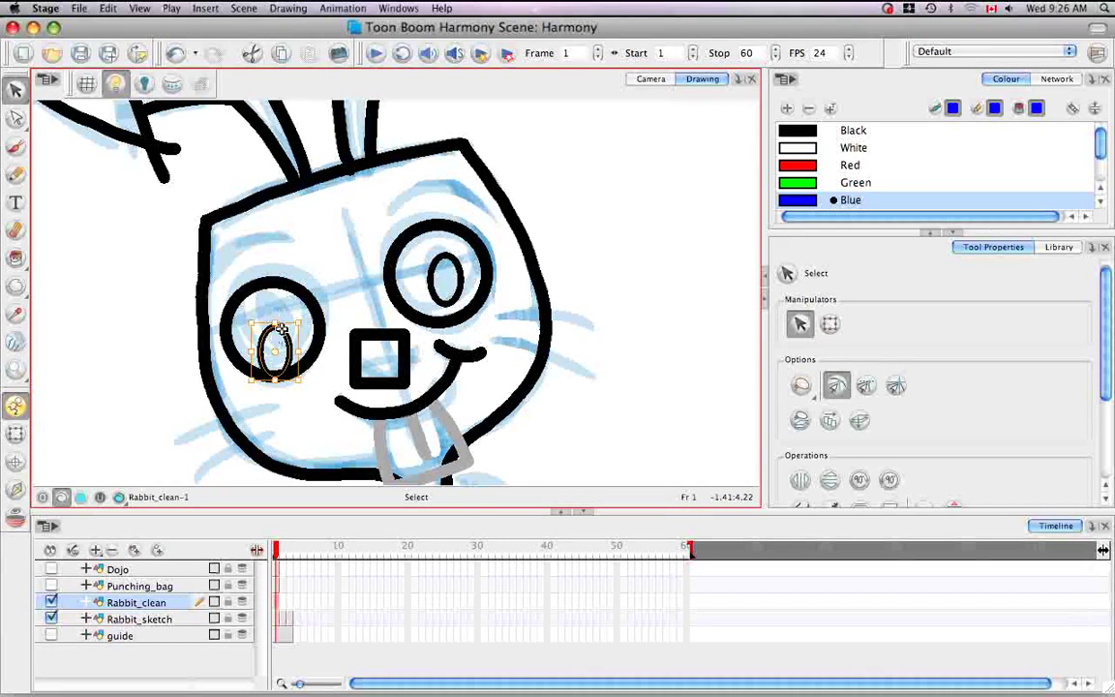
pyautogui.click(624, 389)
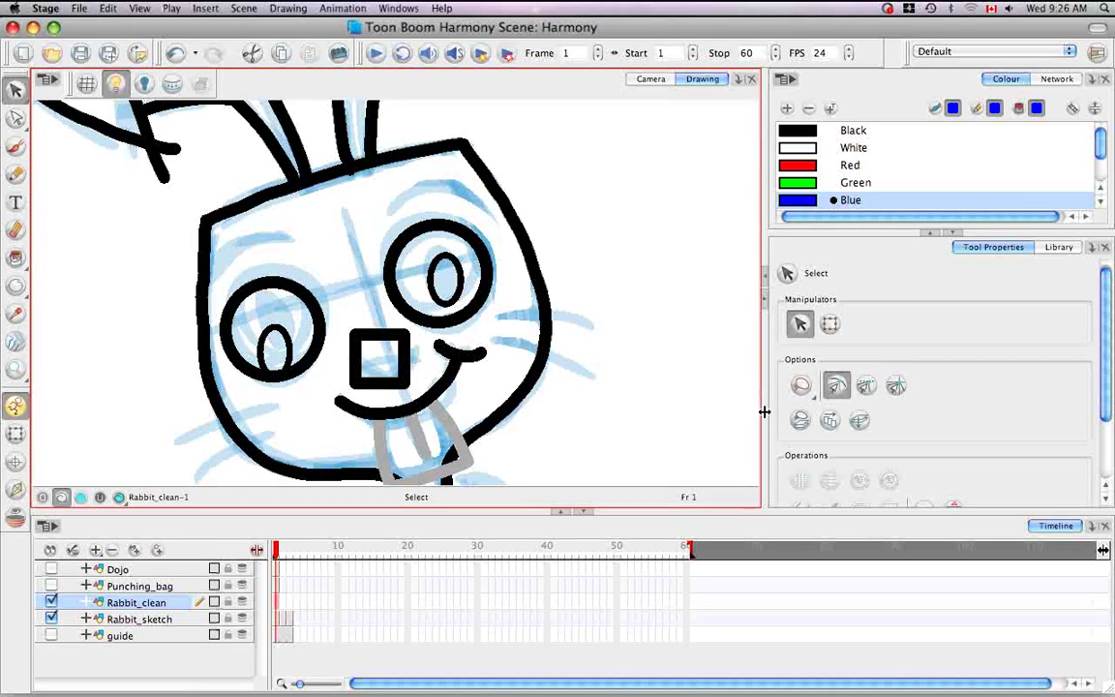
# With Snap and Align on, move the pupil of the right-hand eye down to the lower edge of its eye circle
pyautogui.click(863, 387)
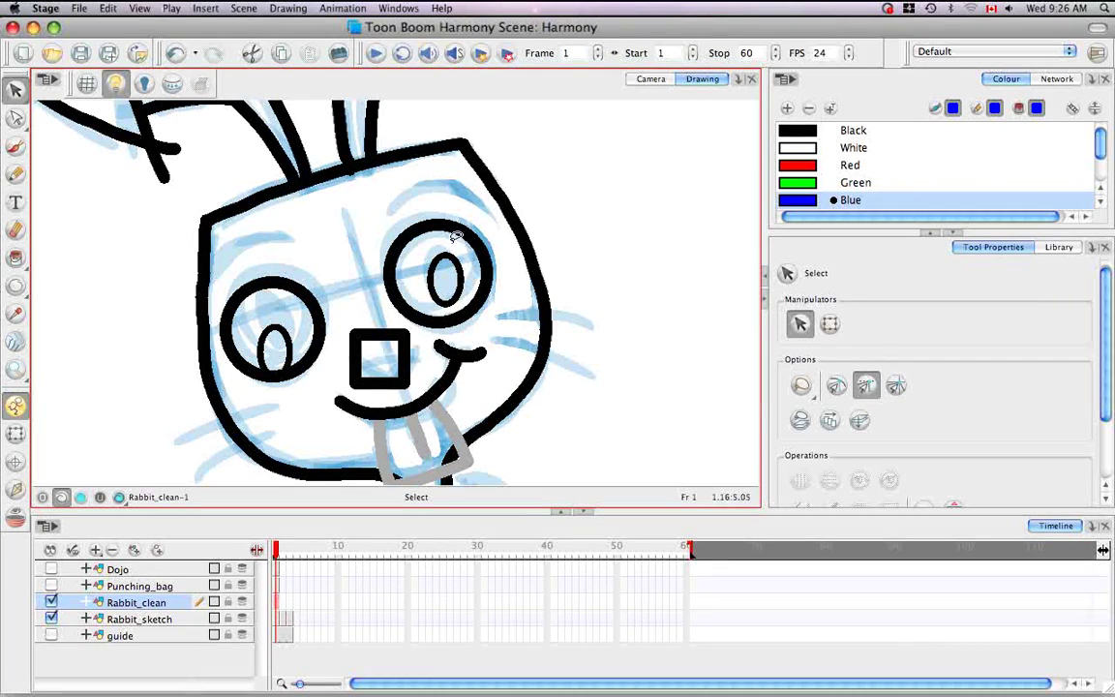
pyautogui.click(462, 273)
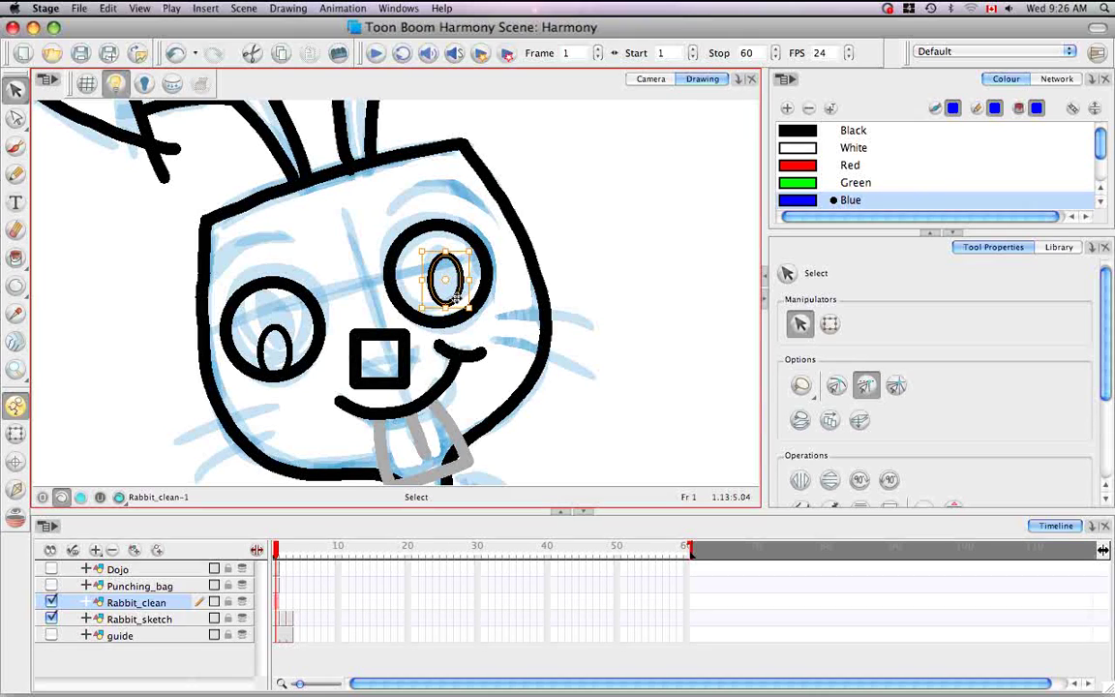
pyautogui.moveTo(448, 303)
pyautogui.mouseDown()
pyautogui.moveTo(411, 295)
pyautogui.moveTo(436, 314)
pyautogui.moveTo(418, 318)
pyautogui.moveTo(366, 276)
pyautogui.moveTo(361, 250)
pyautogui.moveTo(407, 221)
pyautogui.moveTo(518, 207)
pyautogui.moveTo(478, 212)
pyautogui.moveTo(452, 234)
pyautogui.moveTo(450, 304)
pyautogui.moveTo(461, 317)
pyautogui.moveTo(531, 250)
pyautogui.moveTo(550, 314)
pyautogui.moveTo(551, 301)
pyautogui.moveTo(523, 288)
pyautogui.moveTo(474, 289)
pyautogui.moveTo(445, 316)
pyautogui.mouseUp()
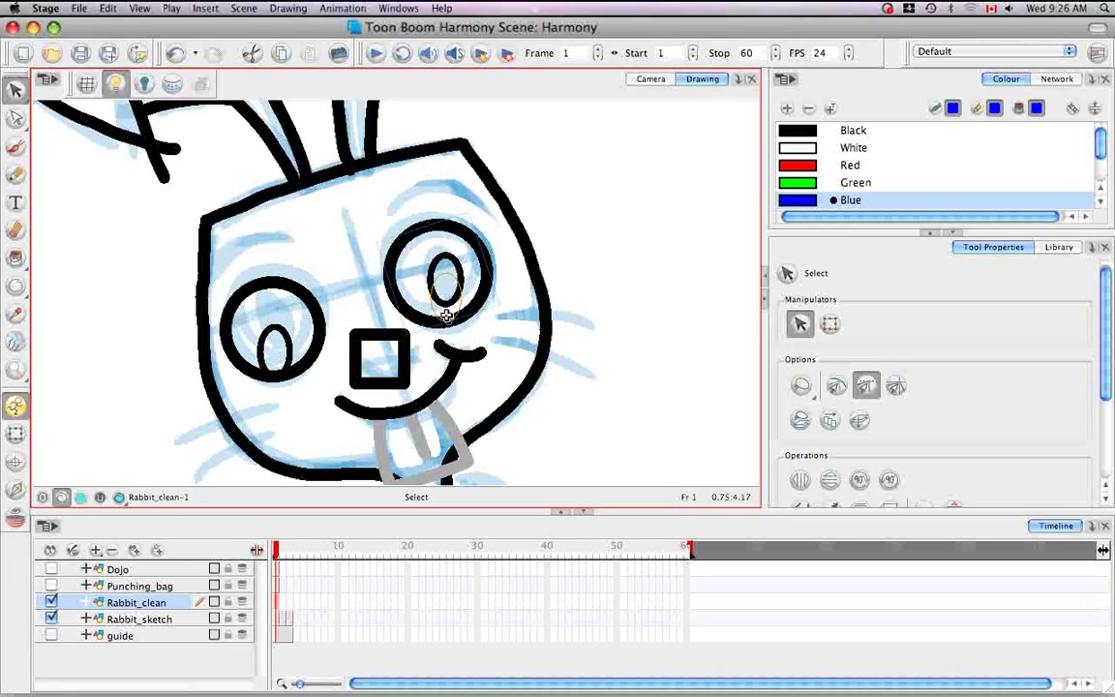
pyautogui.click(513, 315)
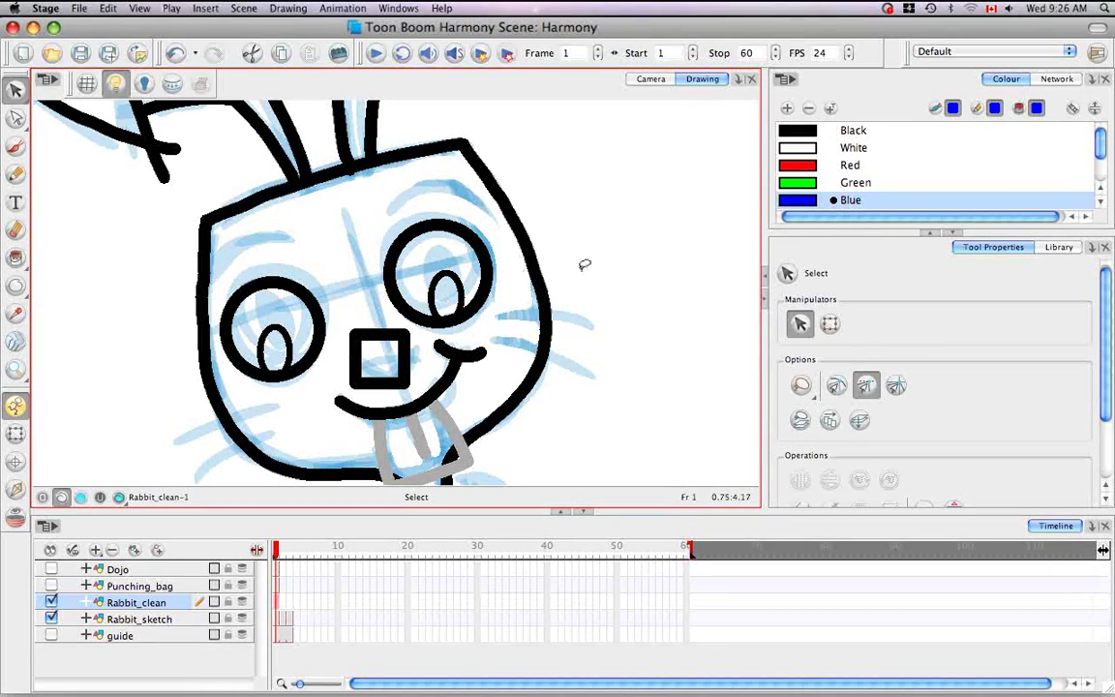
# Show the grid and, with Snap to Grid on, move the square nose up and to the left onto the grid
pyautogui.click(897, 385)
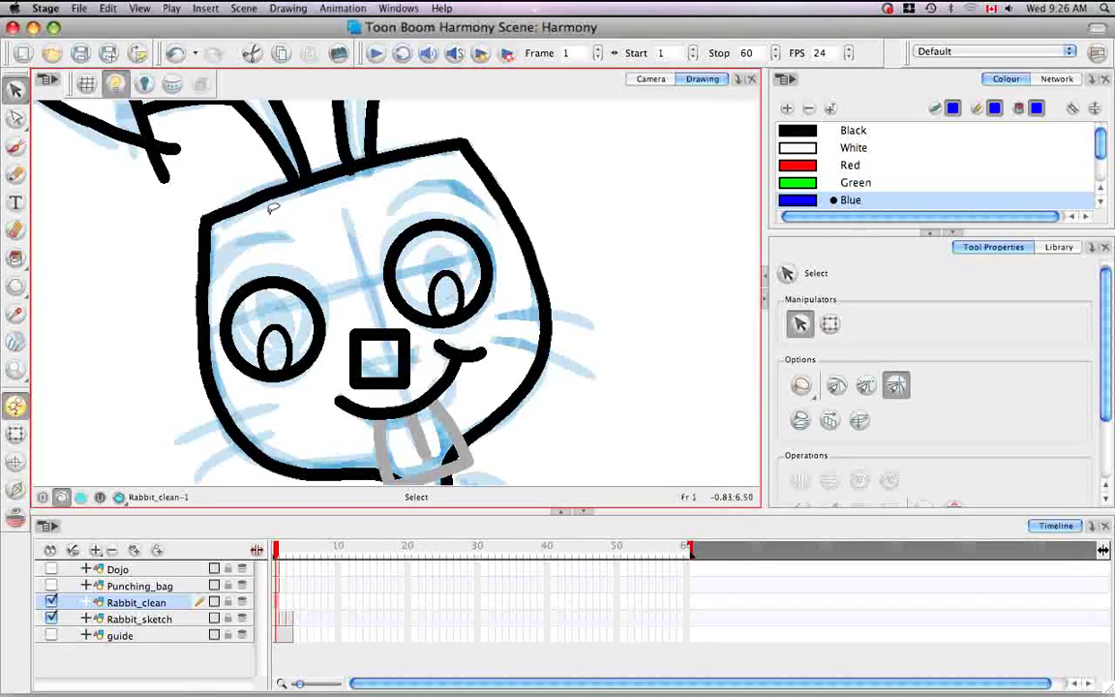
pyautogui.click(86, 83)
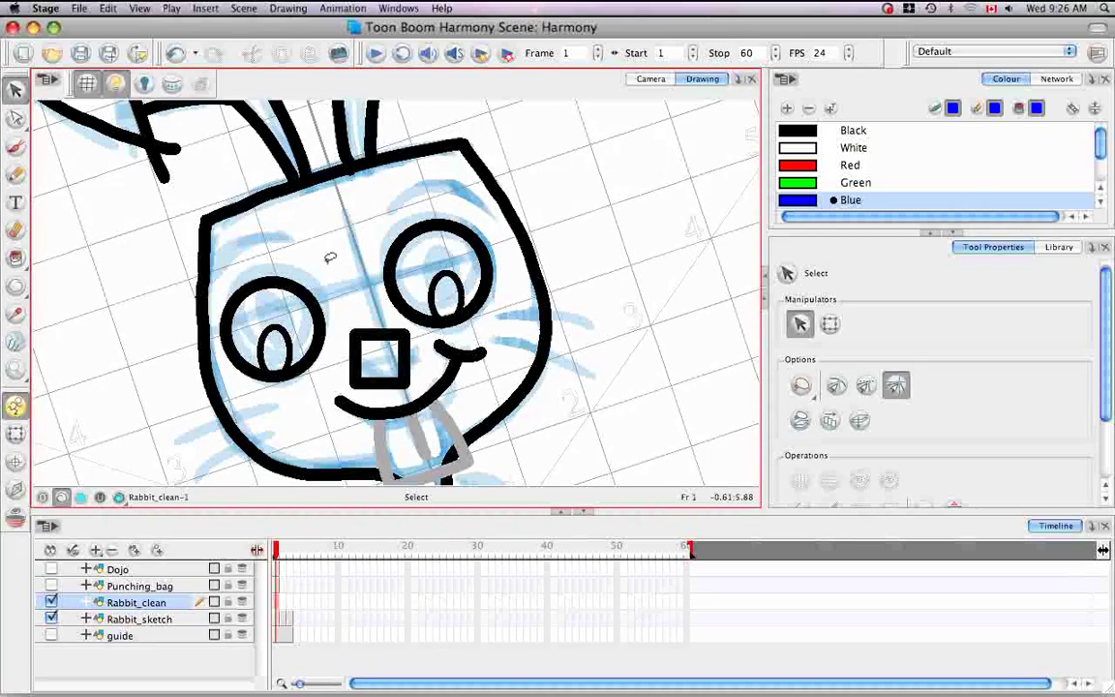
pyautogui.moveTo(361, 301); pyautogui.dragTo(349, 308)
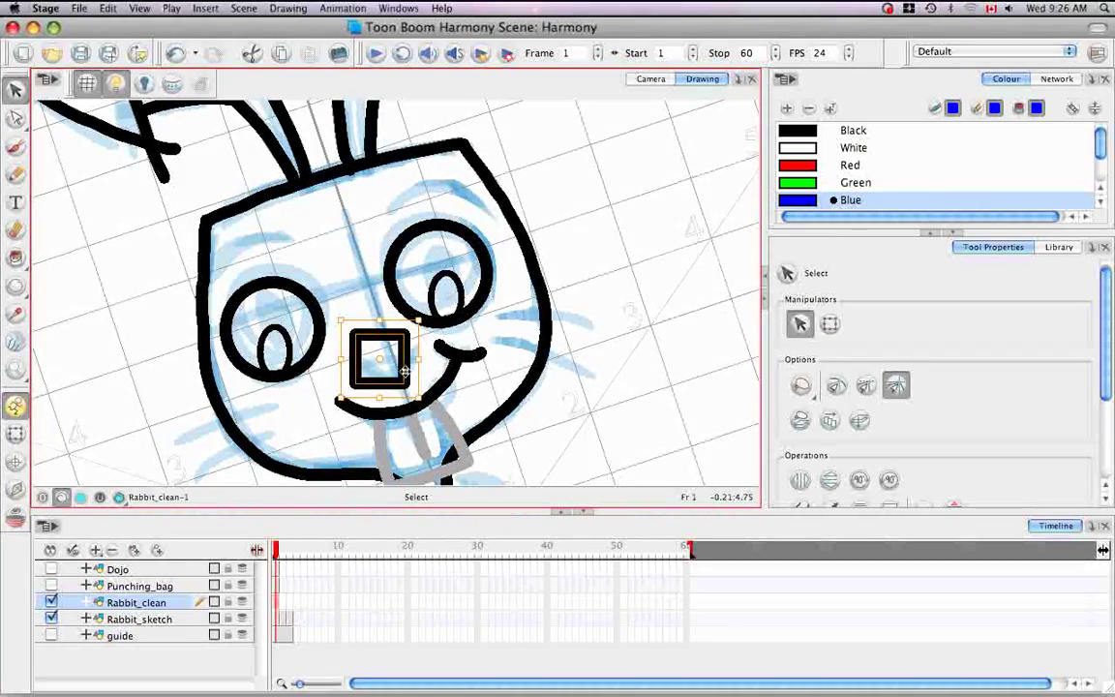
pyautogui.click(449, 360)
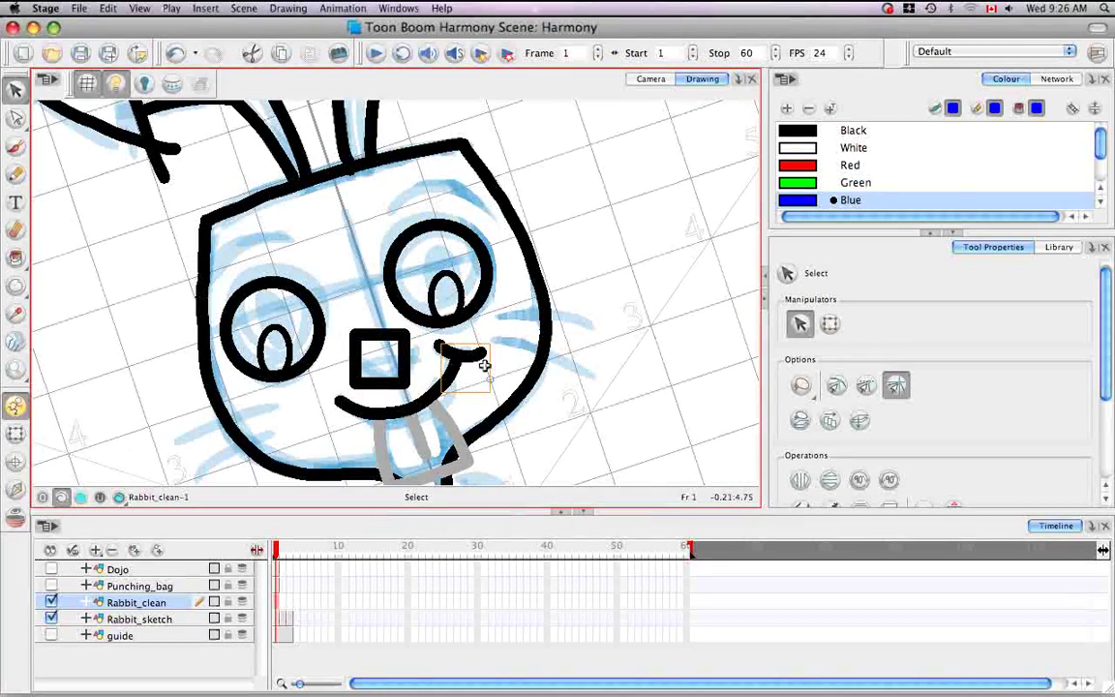
pyautogui.click(533, 353)
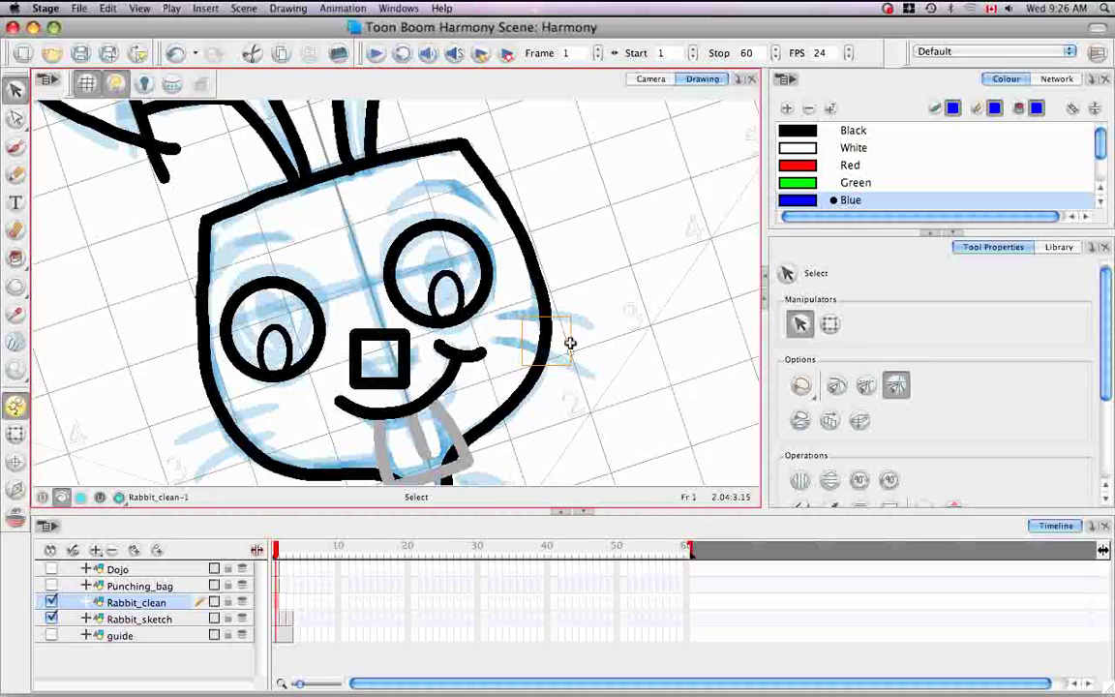
pyautogui.moveTo(570, 360)
pyautogui.mouseDown()
pyautogui.moveTo(630, 319)
pyautogui.moveTo(609, 224)
pyautogui.mouseUp()
pyautogui.moveTo(595, 183)
pyautogui.mouseDown()
pyautogui.moveTo(529, 139)
pyautogui.moveTo(478, 152)
pyautogui.moveTo(533, 257)
pyautogui.moveTo(394, 346)
pyautogui.mouseUp()
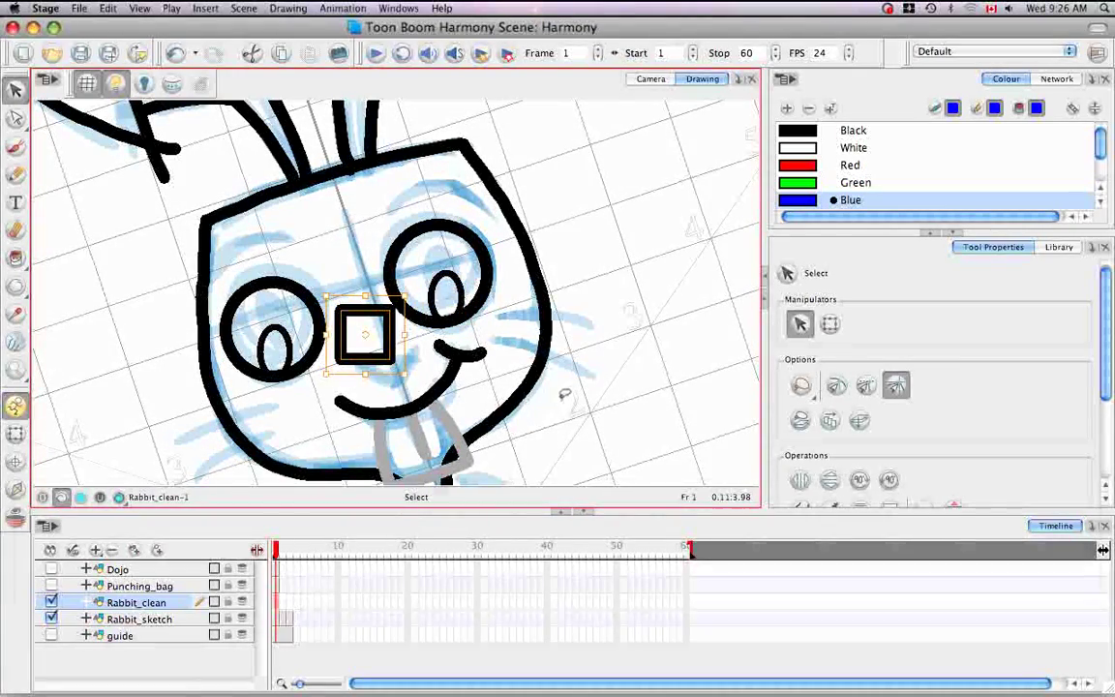
# Undo the nose move and turn off Snap to Grid
pyautogui.press('super+z')
pyautogui.click(899, 395)
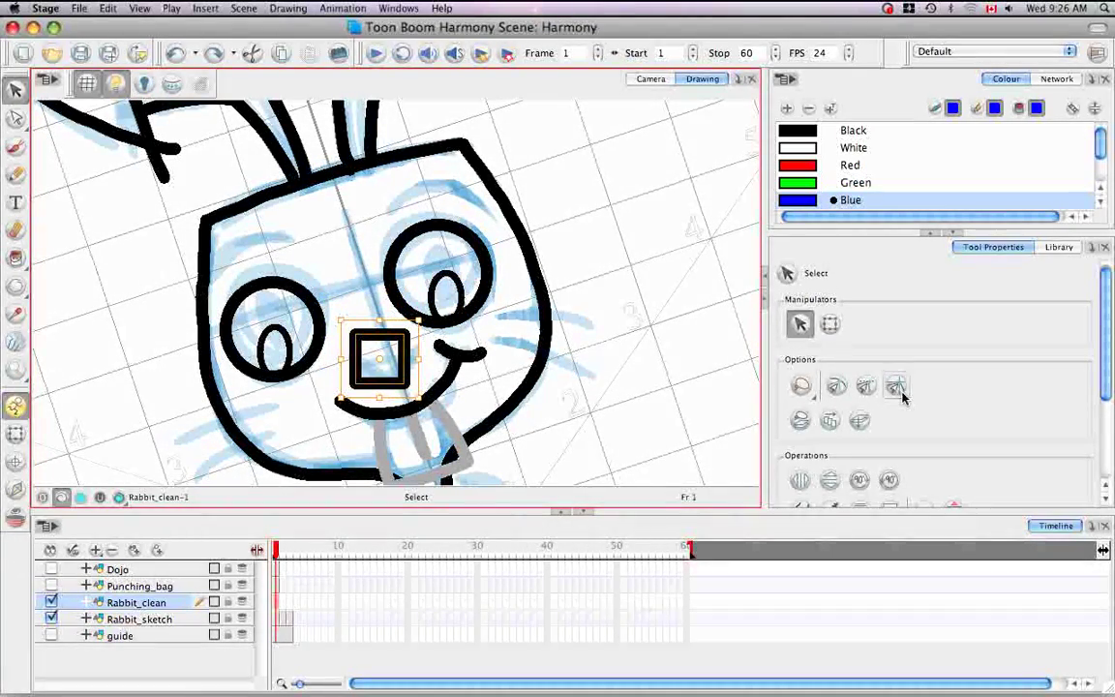
# Switch to the Ellipse tool with Auto Fill on, and set the pencil colour to Black and the fill colour to Red
pyautogui.moveTo(15, 286); pyautogui.dragTo(107, 337)
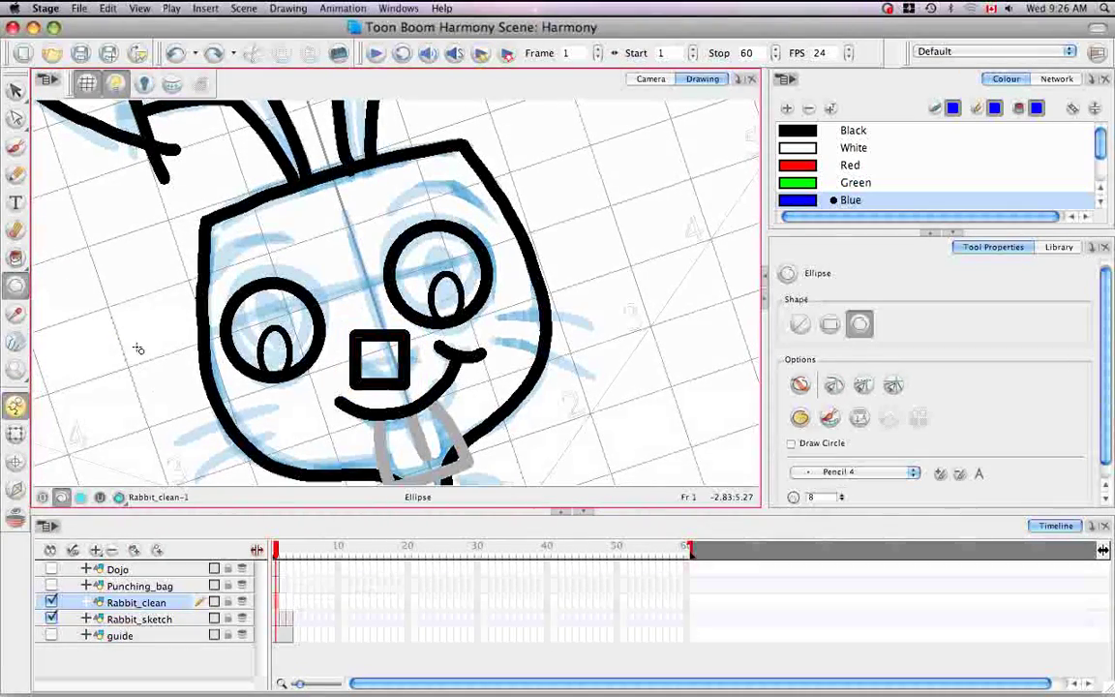
pyautogui.click(806, 420)
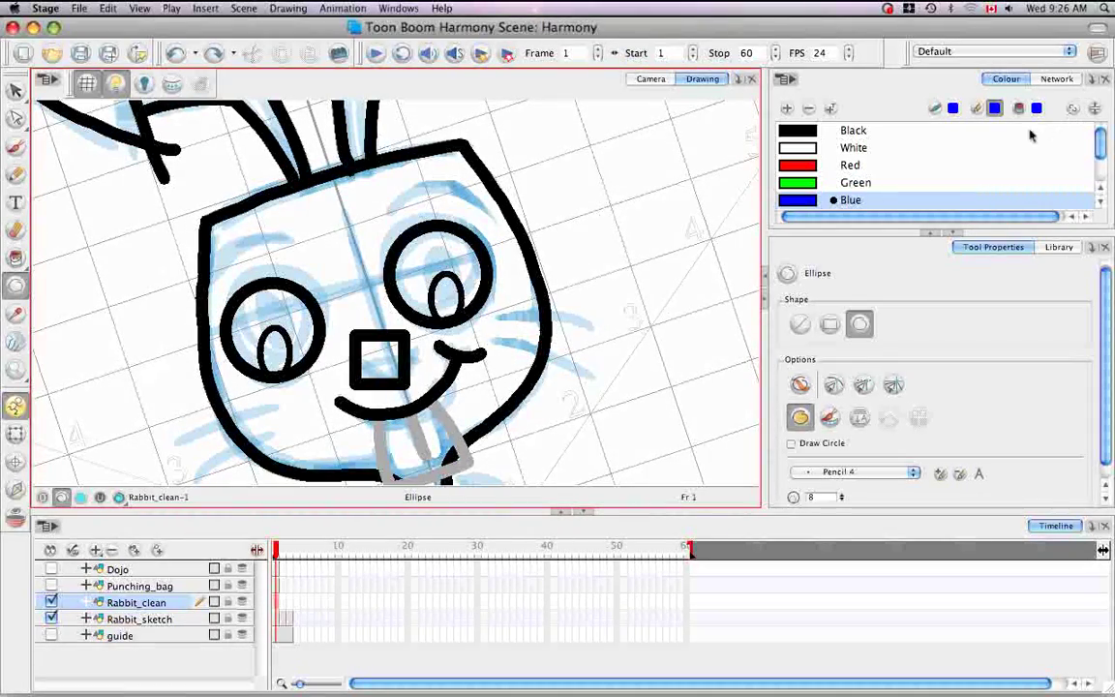
pyautogui.click(1072, 108)
pyautogui.click(869, 134)
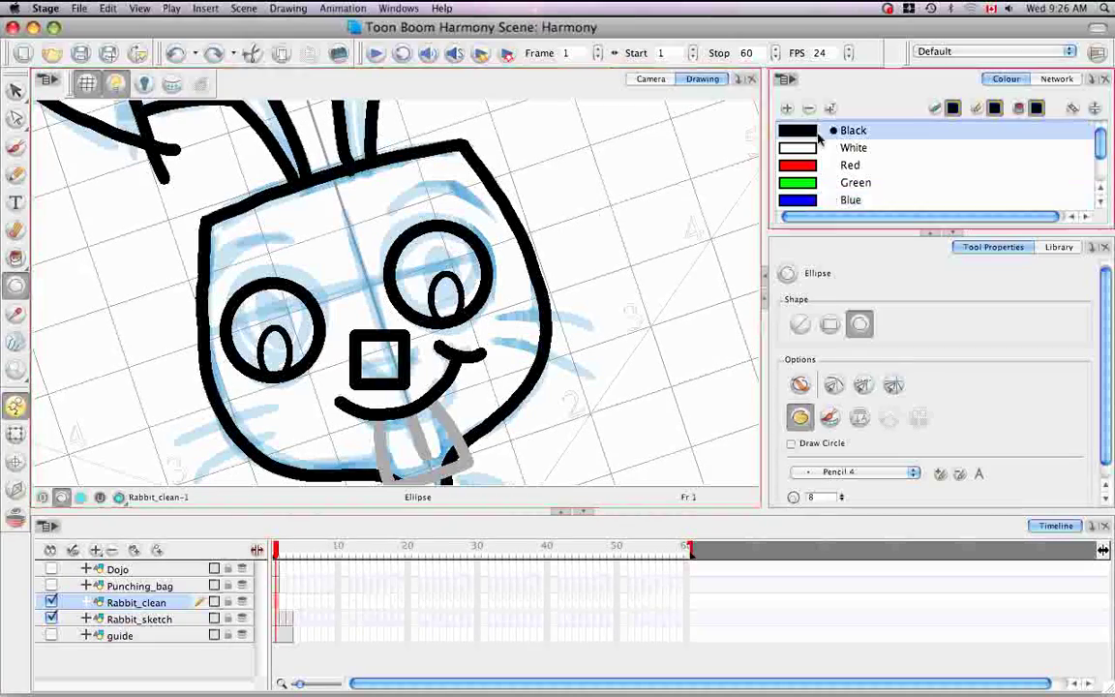
pyautogui.click(1037, 108)
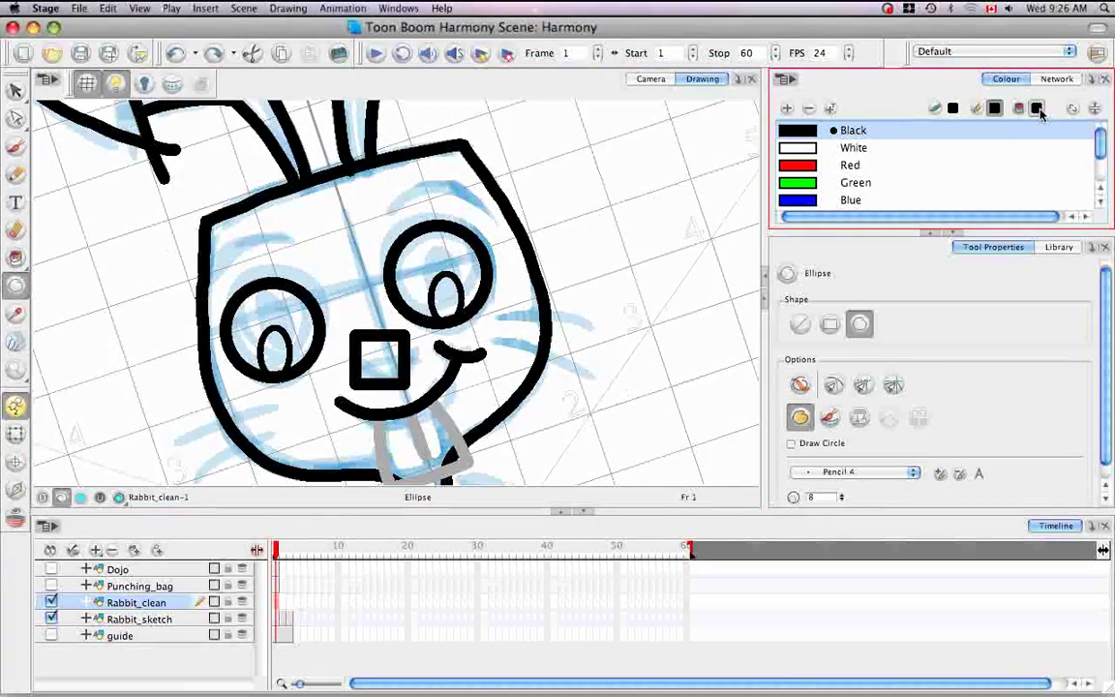
pyautogui.click(802, 166)
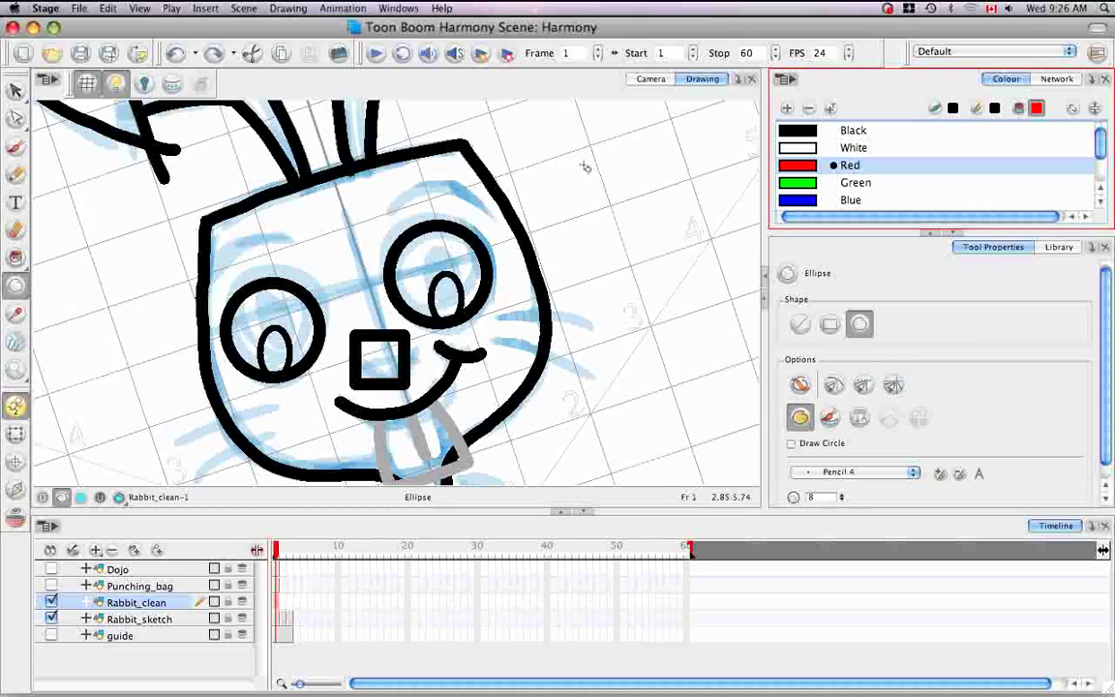
# Draw three separate red-filled circles with black outlines beside the rabbit's head
pyautogui.moveTo(584, 167); pyautogui.dragTo(652, 231)
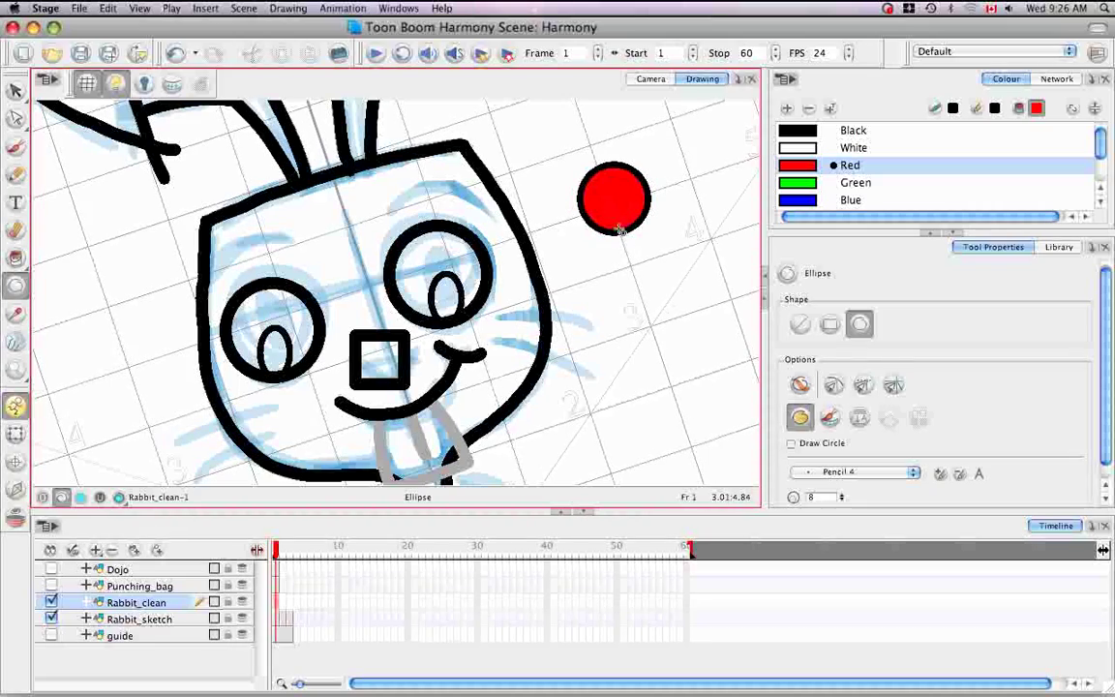
pyautogui.moveTo(592, 275); pyautogui.dragTo(646, 326)
pyautogui.moveTo(697, 232)
pyautogui.mouseDown()
pyautogui.moveTo(648, 276)
pyautogui.moveTo(667, 340)
pyautogui.moveTo(717, 217)
pyautogui.mouseUp()
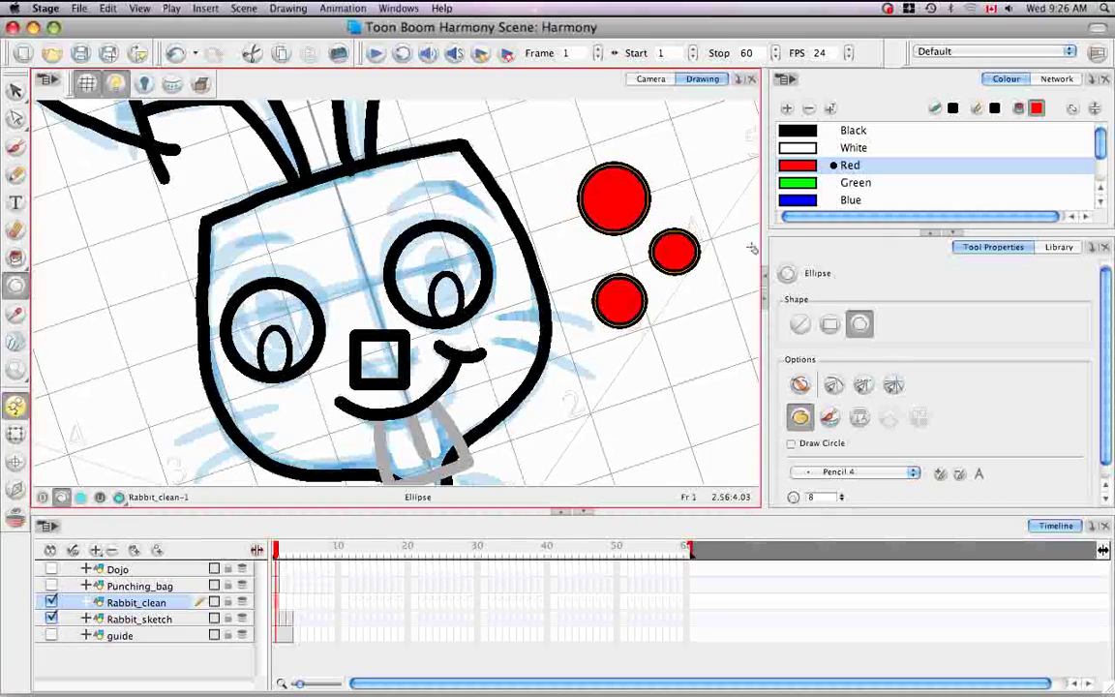
# Delete the three filled circles, then relink the brush, pencil and paint colours and set them all to Black
pyautogui.press('Delete')
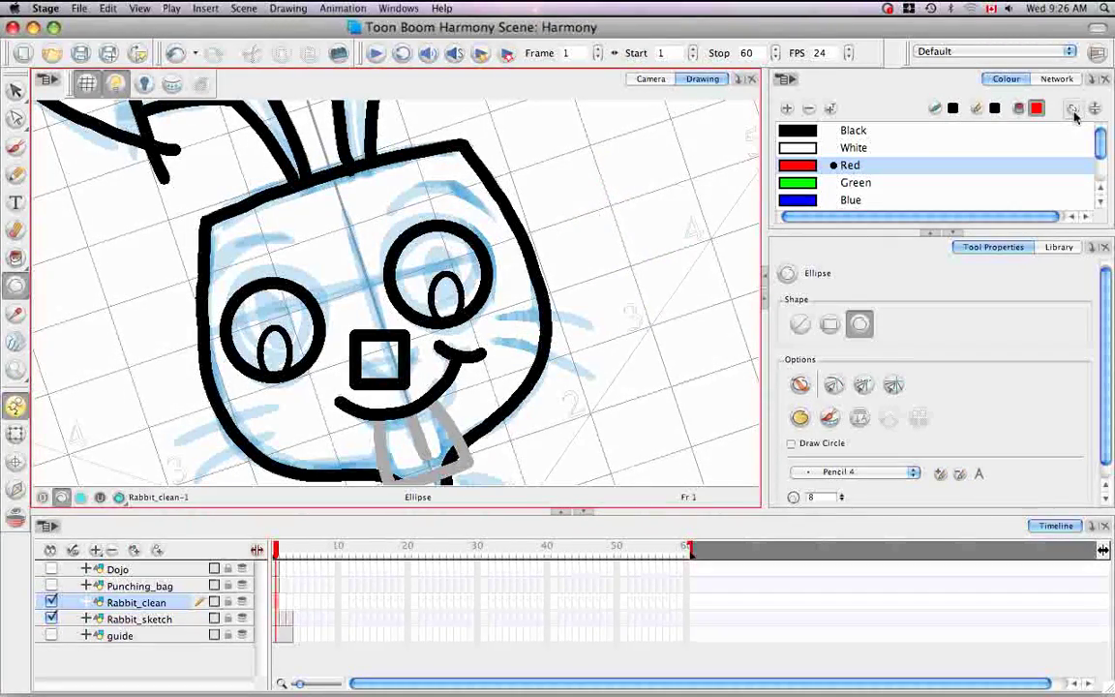
pyautogui.click(811, 133)
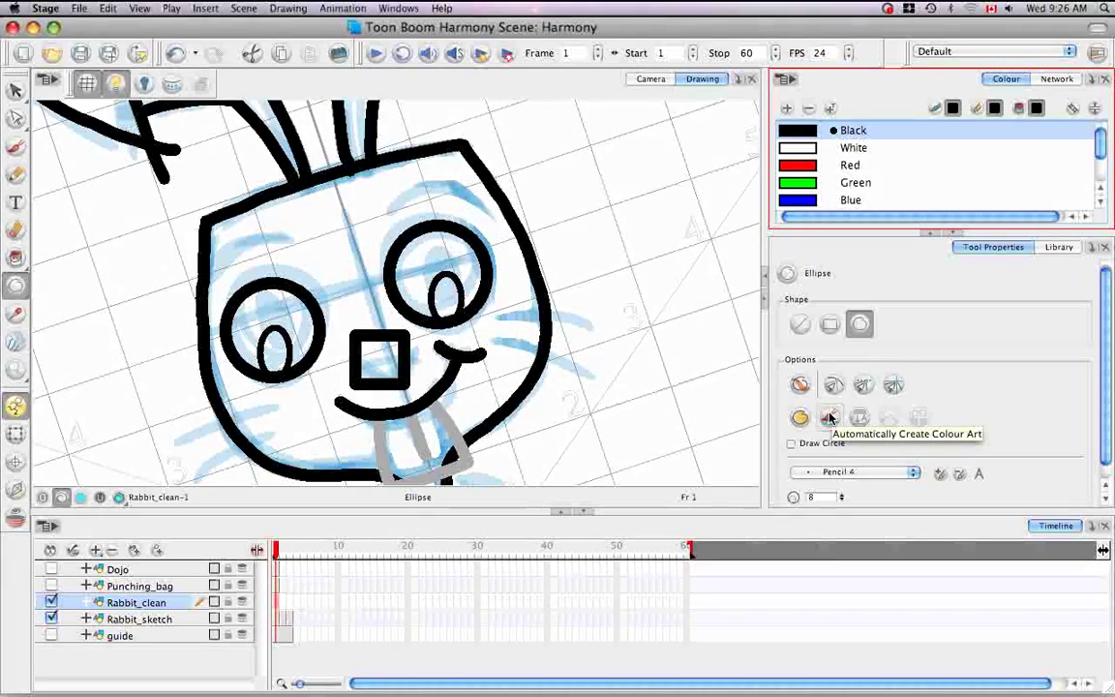
pyautogui.click(858, 419)
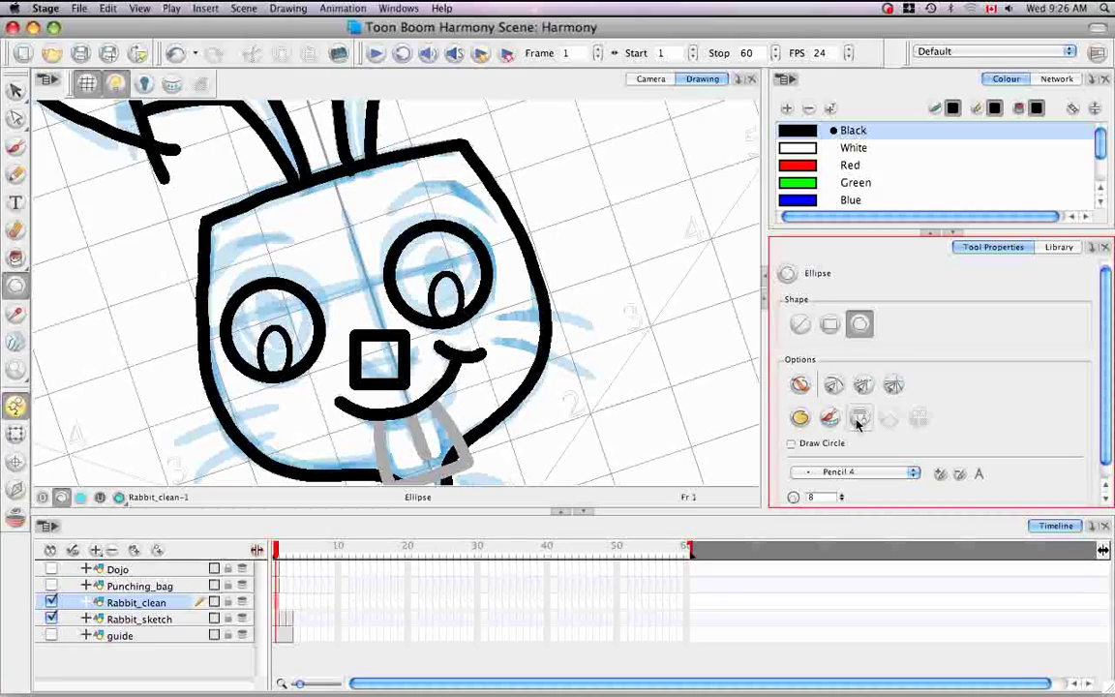
# Turn on Auto Flatten for the Ellipse tool and draw two overlapping black circles beside the rabbit's head
pyautogui.click(859, 419)
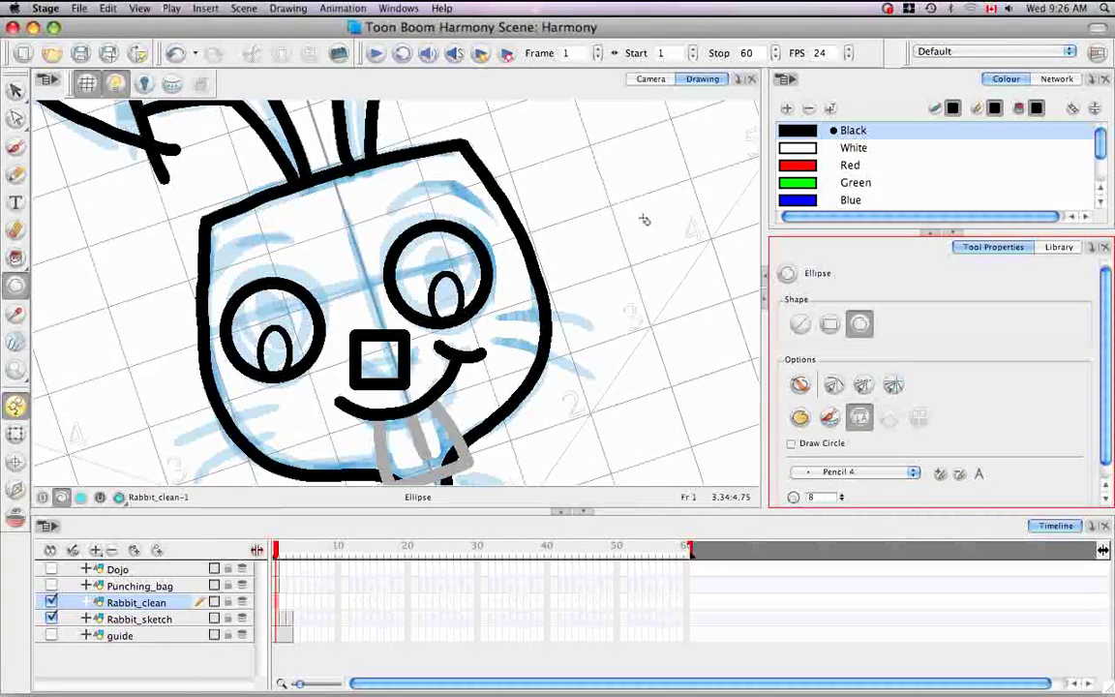
pyautogui.moveTo(582, 163); pyautogui.dragTo(659, 237)
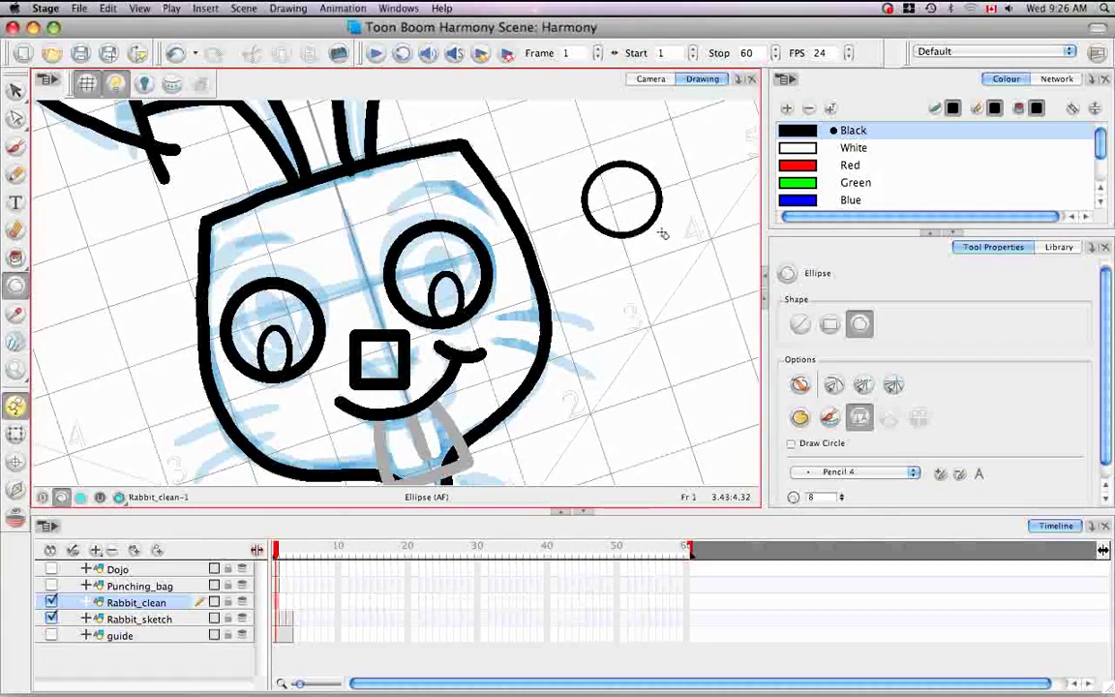
pyautogui.moveTo(617, 202); pyautogui.dragTo(677, 259)
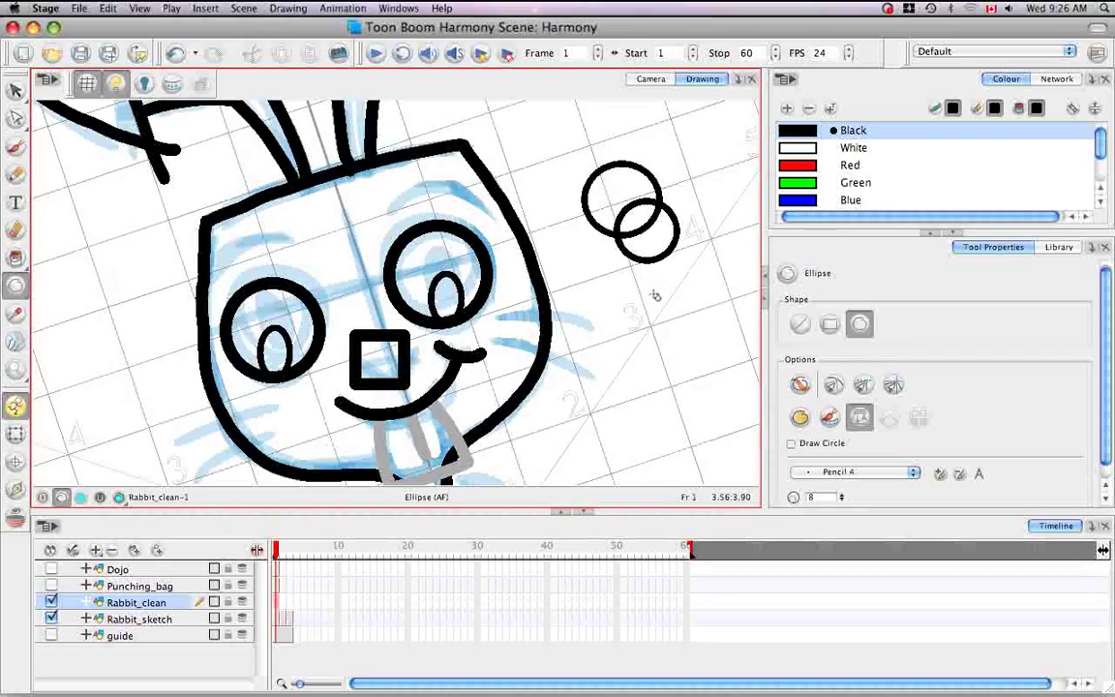
# Select the two overlapping circles as one flattened object and move them slightly down and to the right
pyautogui.press('s')
pyautogui.moveTo(664, 248); pyautogui.dragTo(680, 239)
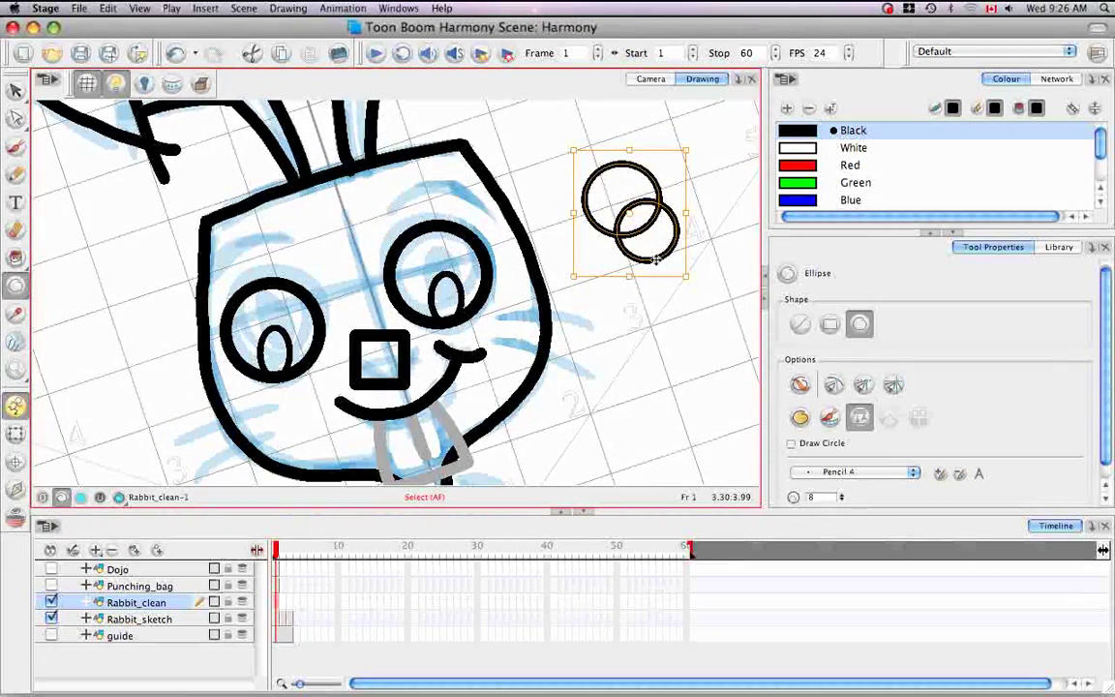
pyautogui.moveTo(655, 257)
pyautogui.mouseDown()
pyautogui.moveTo(658, 371)
pyautogui.moveTo(628, 338)
pyautogui.moveTo(635, 245)
pyautogui.moveTo(686, 312)
pyautogui.moveTo(606, 266)
pyautogui.moveTo(689, 258)
pyautogui.moveTo(629, 292)
pyautogui.moveTo(685, 259)
pyautogui.moveTo(631, 258)
pyautogui.moveTo(672, 250)
pyautogui.mouseUp()
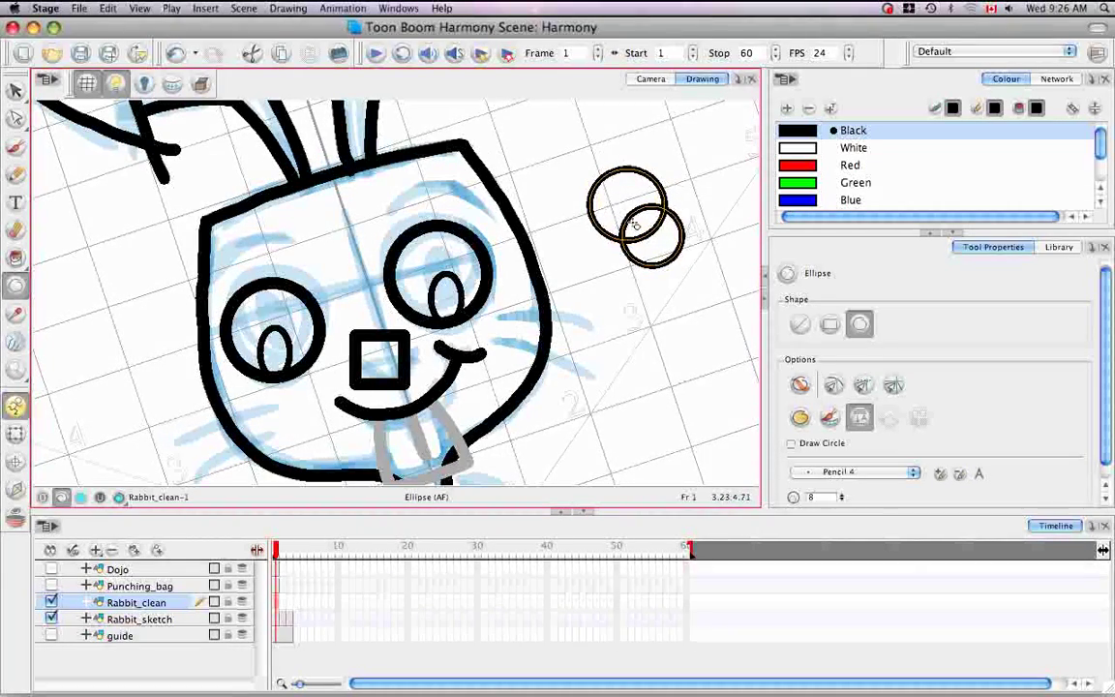
# Rotate the flattened pair of circles clockwise and stretch it larger using its selection handles
pyautogui.keyDown('super'); pyautogui.click(683, 265); pyautogui.keyUp('super')
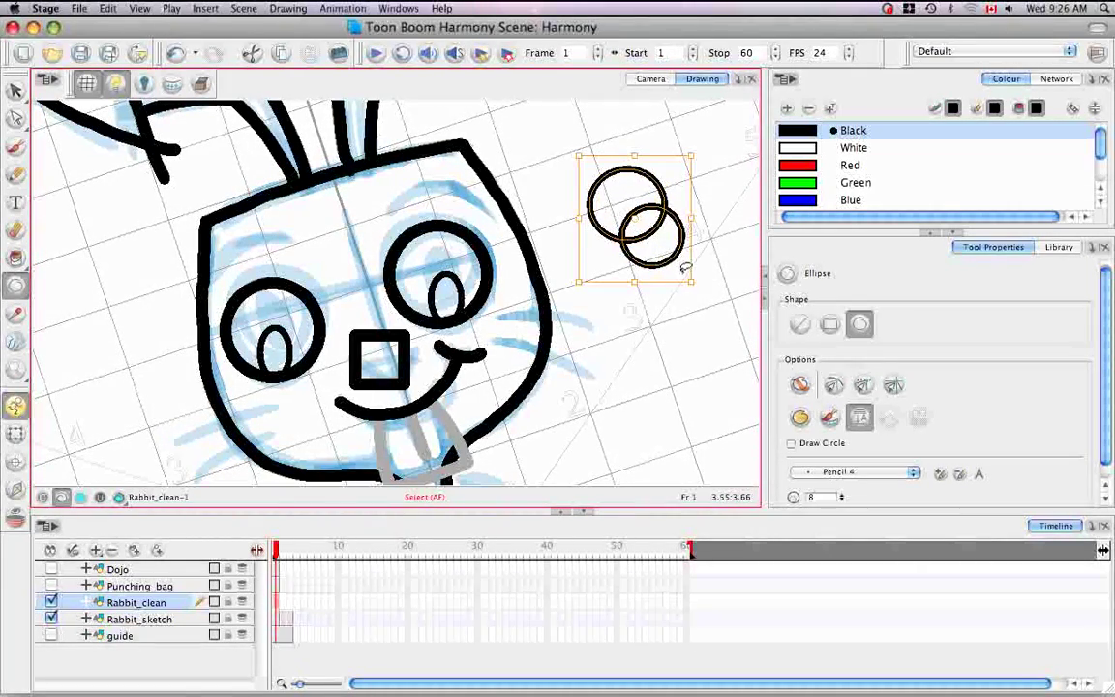
pyautogui.moveTo(690, 283); pyautogui.dragTo(702, 270)
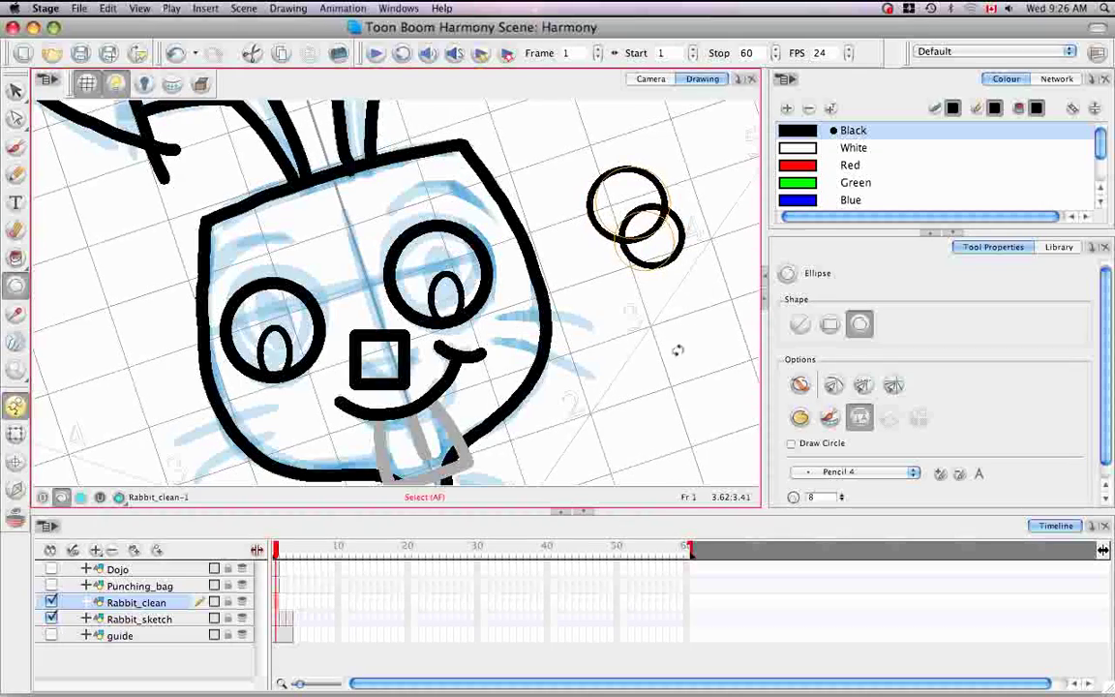
pyautogui.click(684, 280)
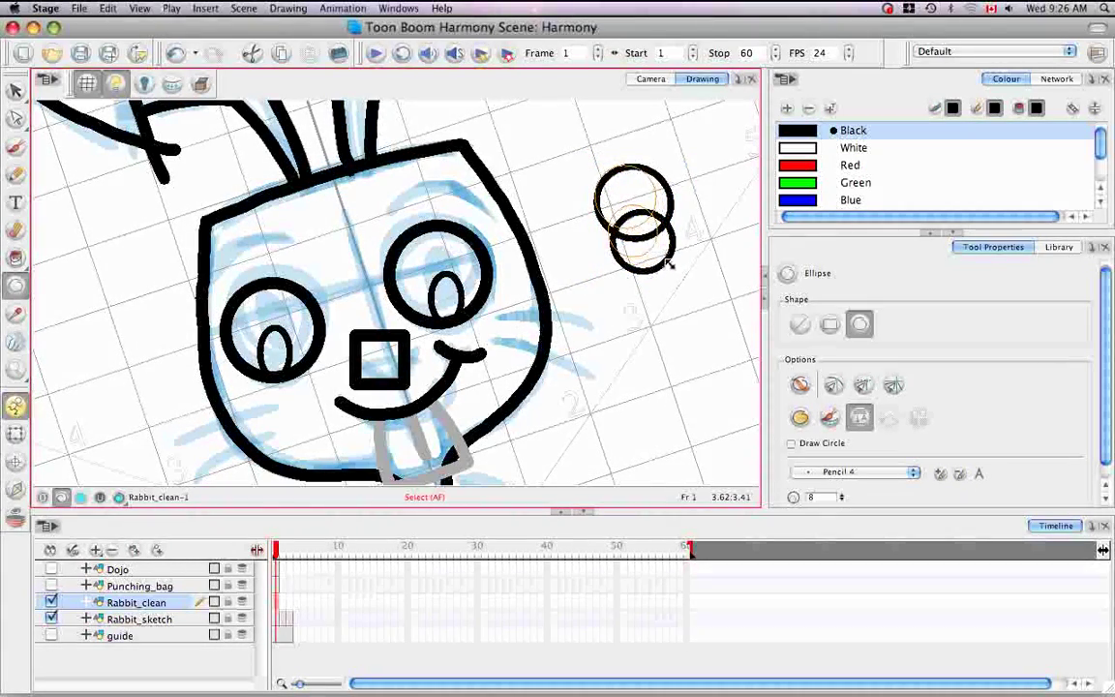
pyautogui.moveTo(616, 292); pyautogui.dragTo(735, 291)
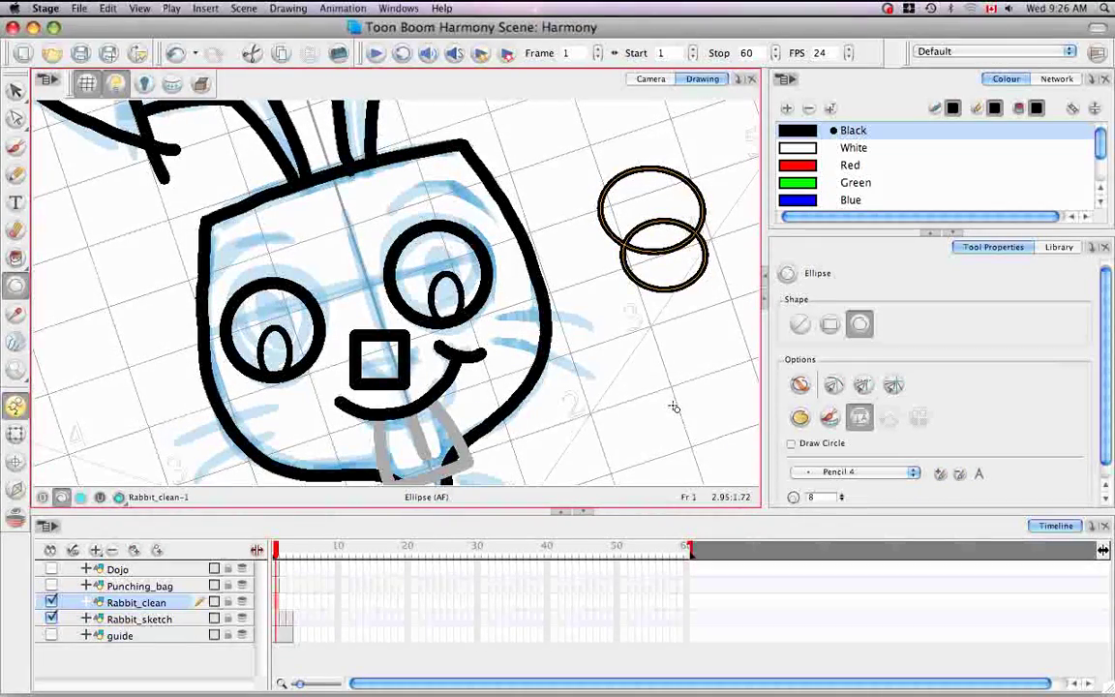
# Undo the scaling and the rotation of the flattened circles
pyautogui.press('super+z')
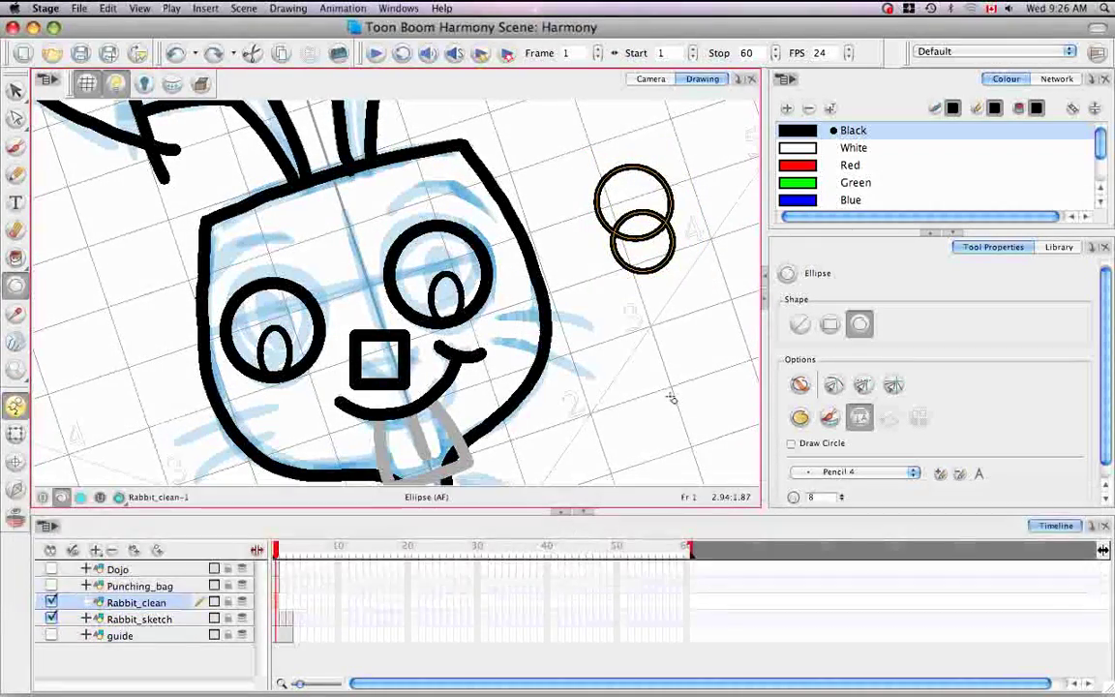
pyautogui.press('super+z')
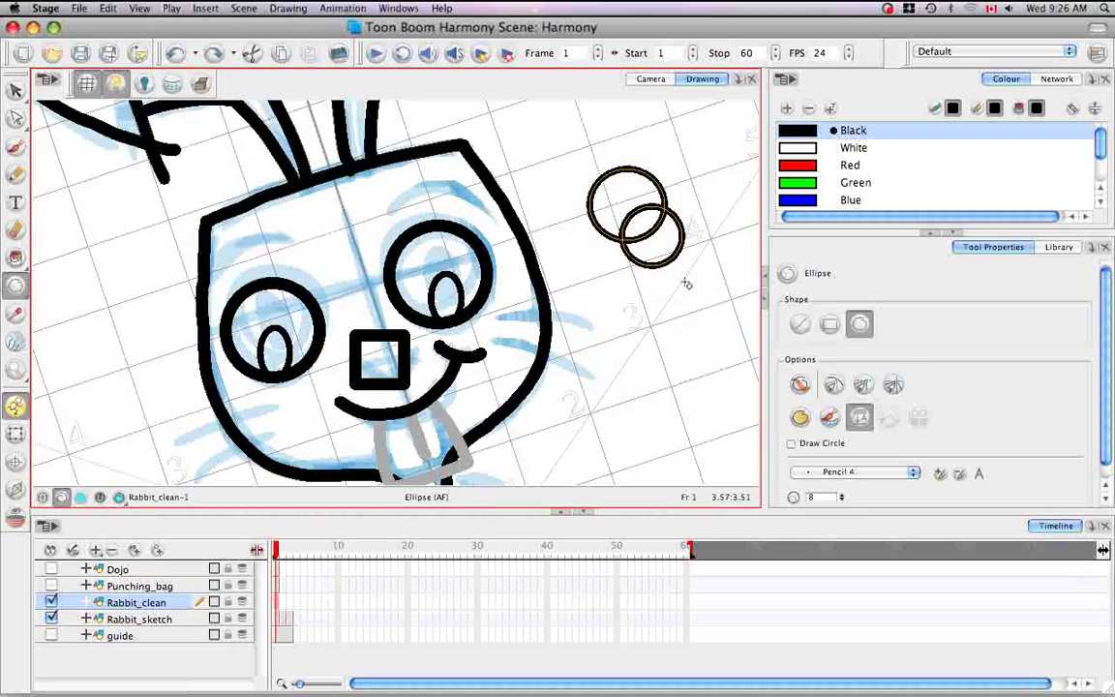